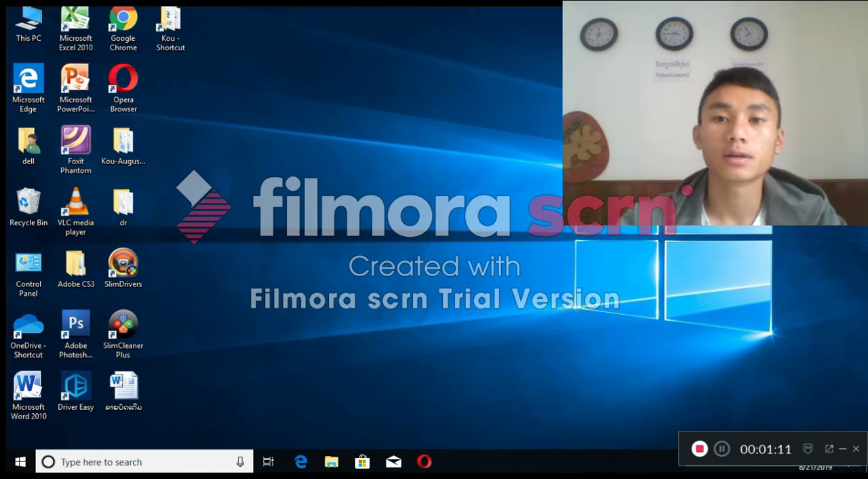
pyautogui.rightClick(602, 85)
pyautogui.click(632, 121)
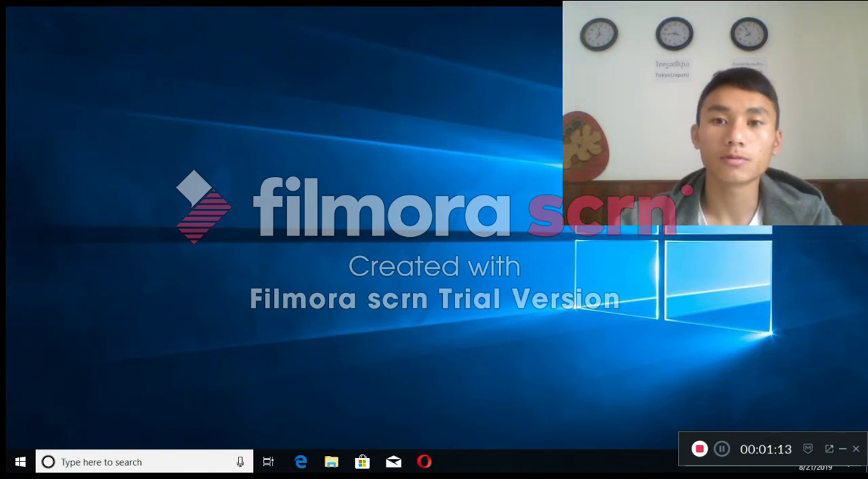
pyautogui.rightClick(575, 85)
pyautogui.click(604, 122)
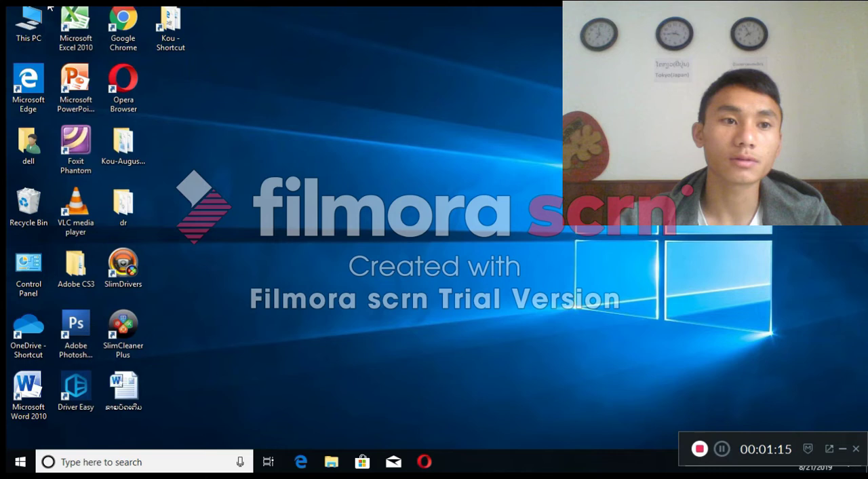
pyautogui.doubleClick(22, 37)
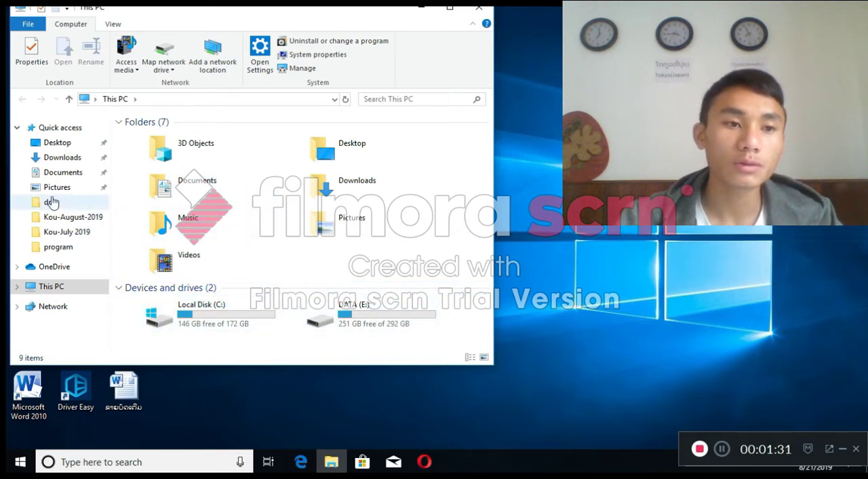
pyautogui.click(57, 172)
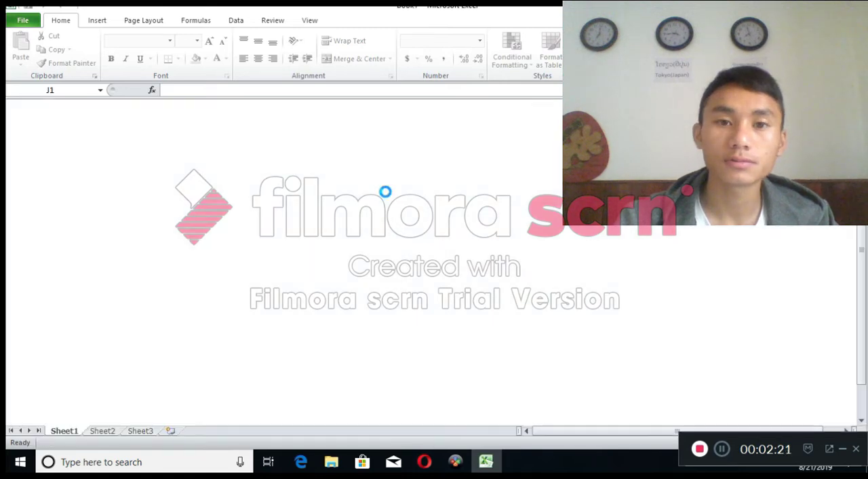
pyautogui.click(513, 226)
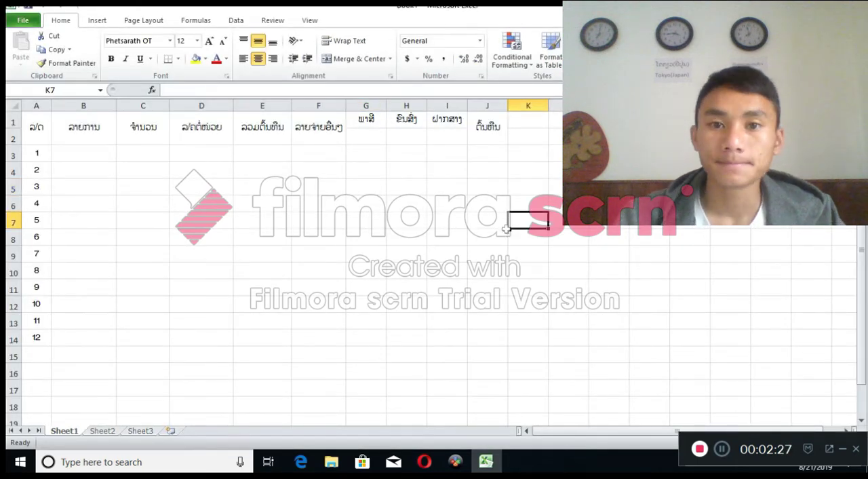
pyautogui.scroll(-2, 505, 224)
pyautogui.scroll(2, 505, 224)
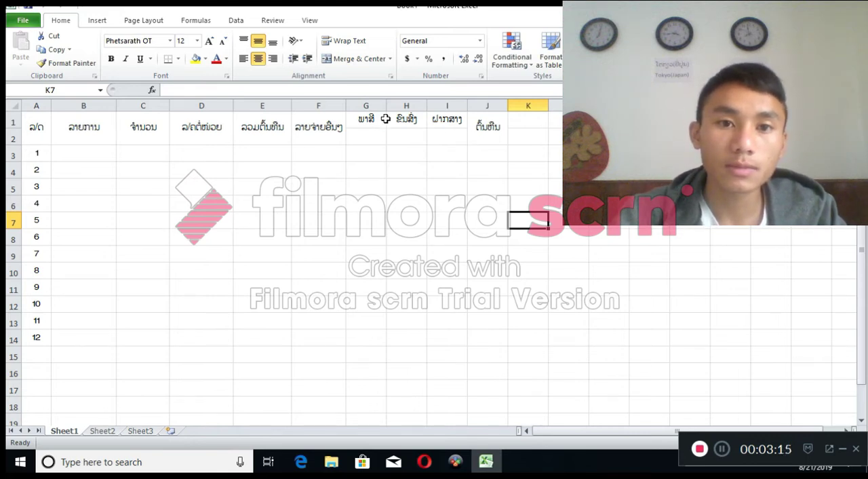
# Widen columns G and H slightly and enter the rates 1% in G2 and 3% in H2
pyautogui.moveTo(386, 107); pyautogui.dragTo(440, 107)
pyautogui.click(369, 137)
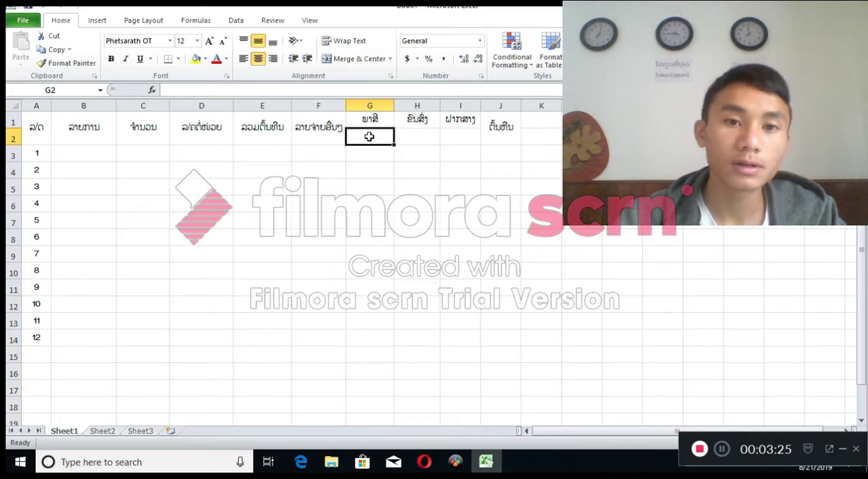
pyautogui.write('1')
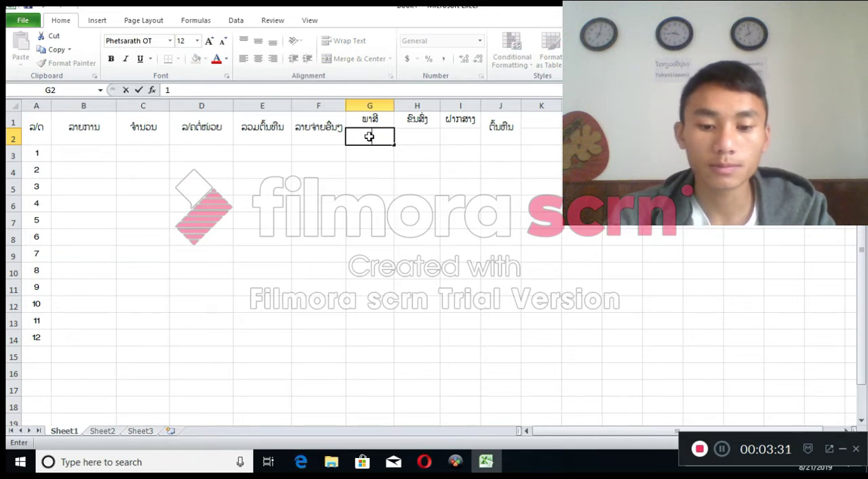
pyautogui.press('shift')
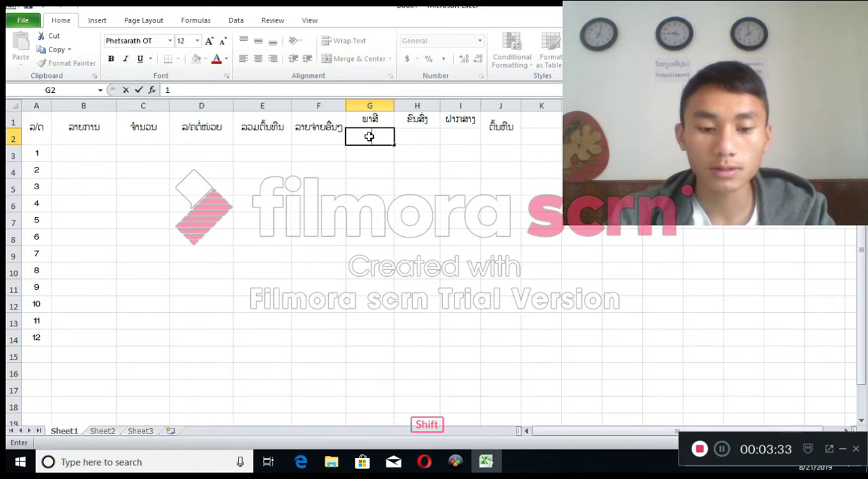
pyautogui.write('%')
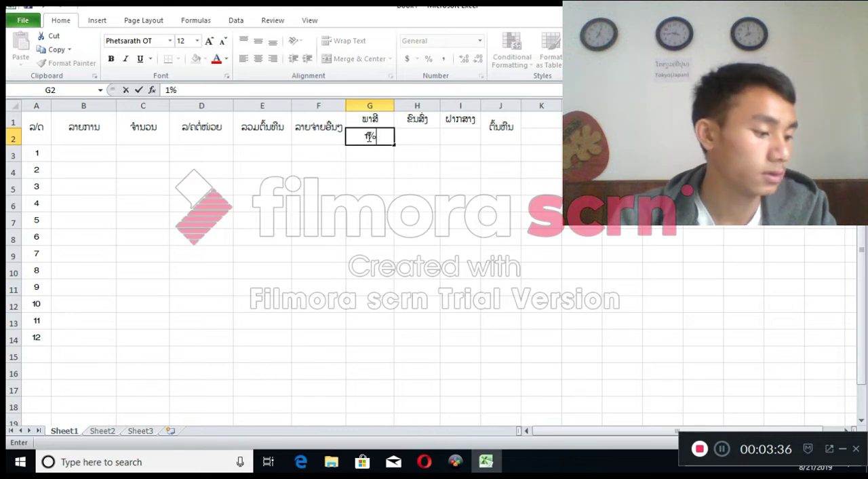
pyautogui.click(421, 136)
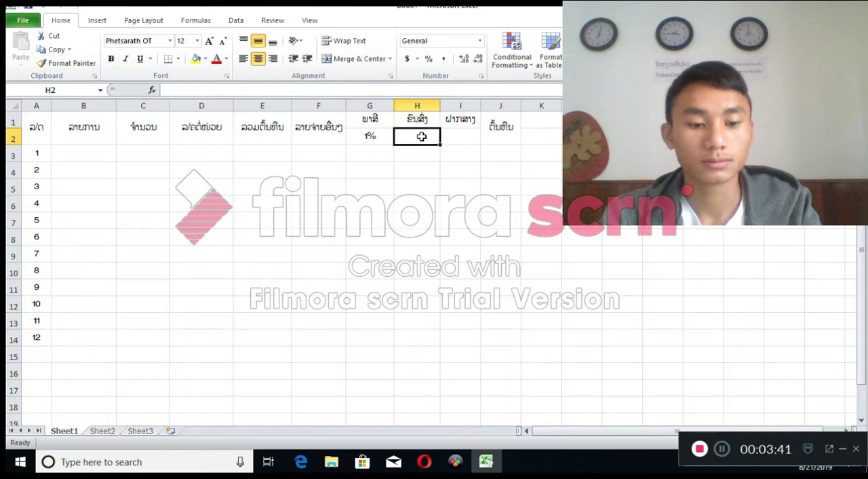
pyautogui.write('3%')
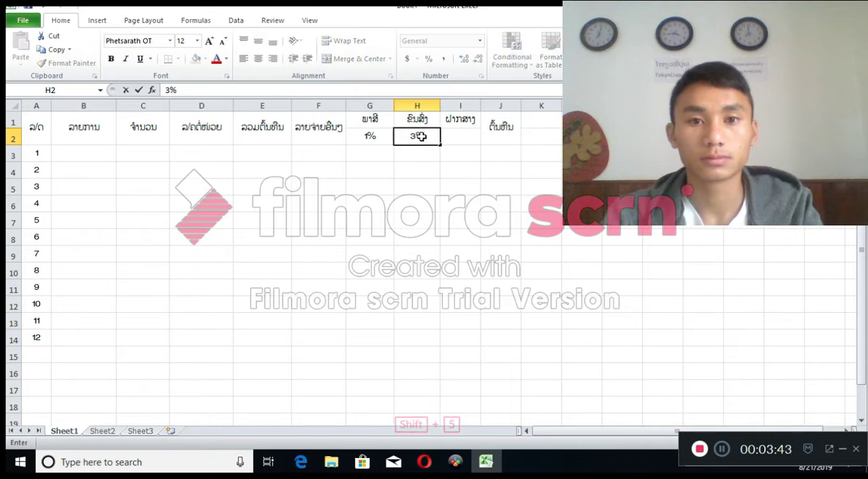
pyautogui.press('Tab')
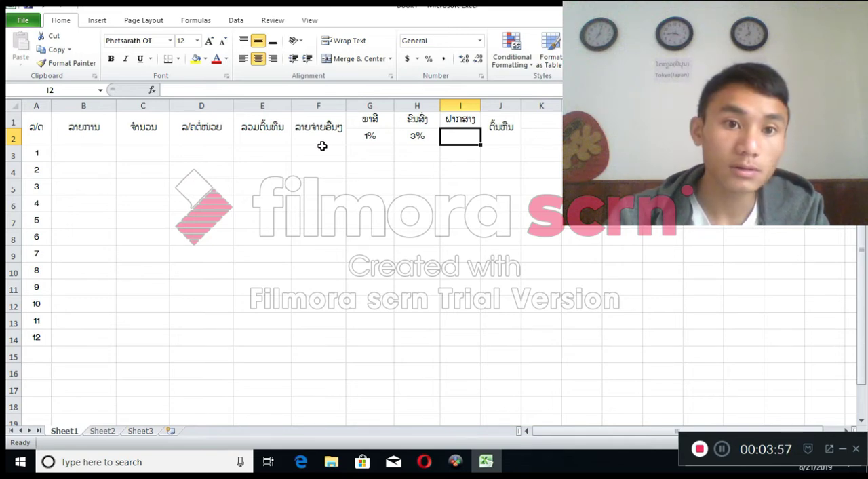
# Unmerge the header cell F1:F2 and copy the percentages from G2:H2 into F2:G2
pyautogui.moveTo(320, 126); pyautogui.dragTo(320, 138)
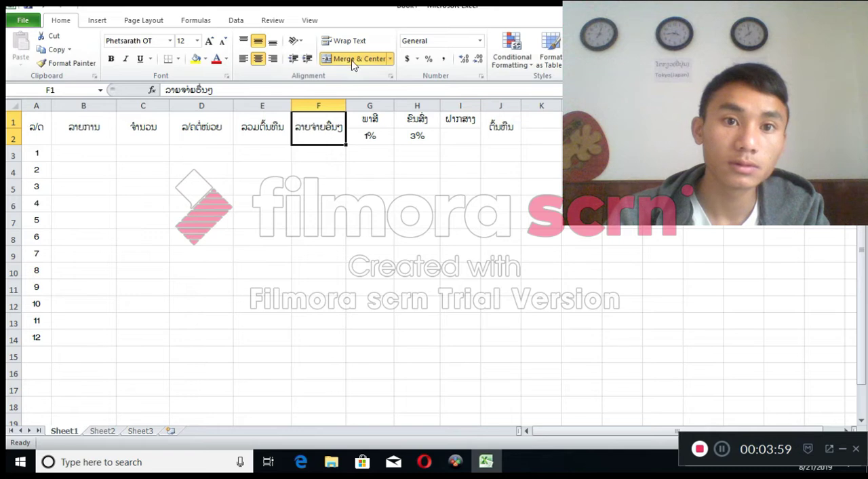
pyautogui.click(334, 139)
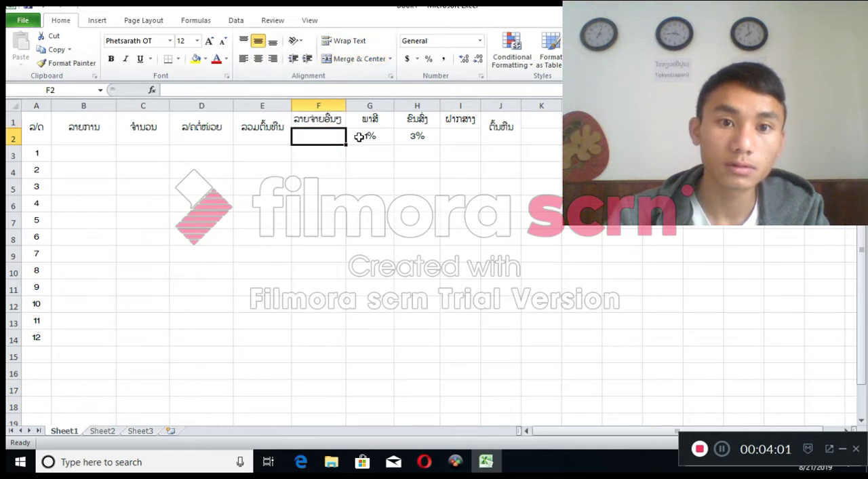
pyautogui.click(360, 138)
pyautogui.moveTo(359, 137); pyautogui.dragTo(434, 139)
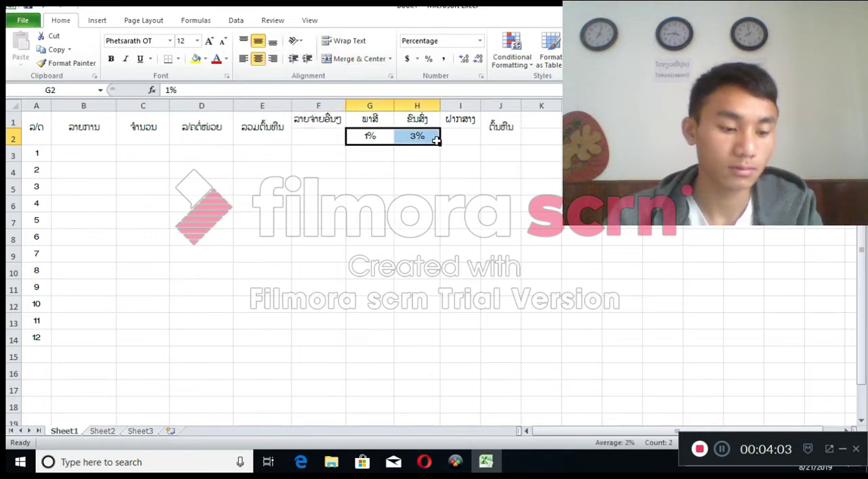
pyautogui.hotkey('ctrl', 'c')
pyautogui.click(317, 135)
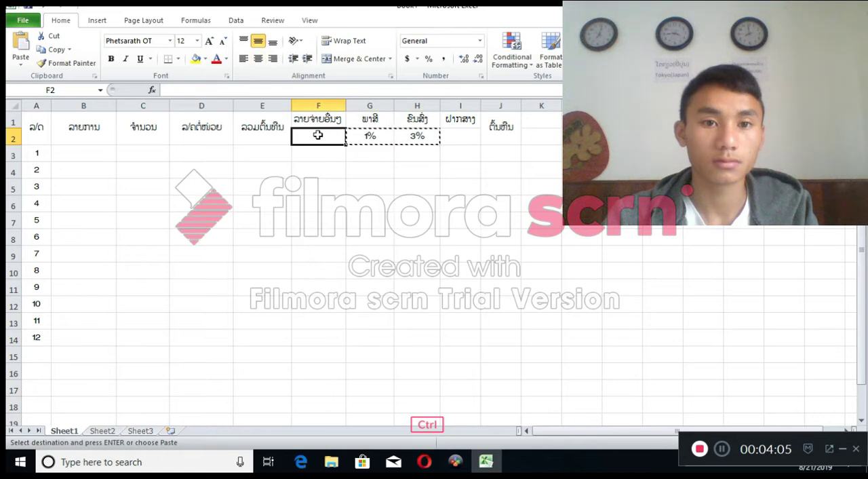
# Set the rate in H2 to 2% and enter 3% in I2
pyautogui.click(414, 136)
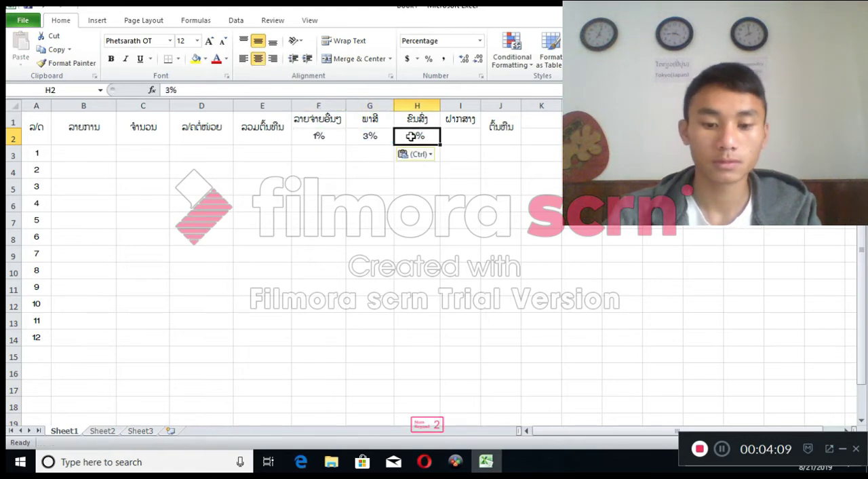
pyautogui.write('2')
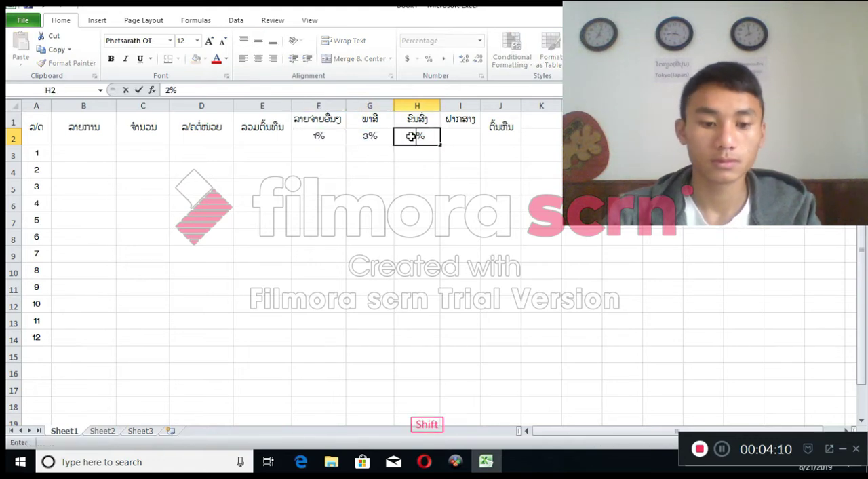
pyautogui.click(466, 138)
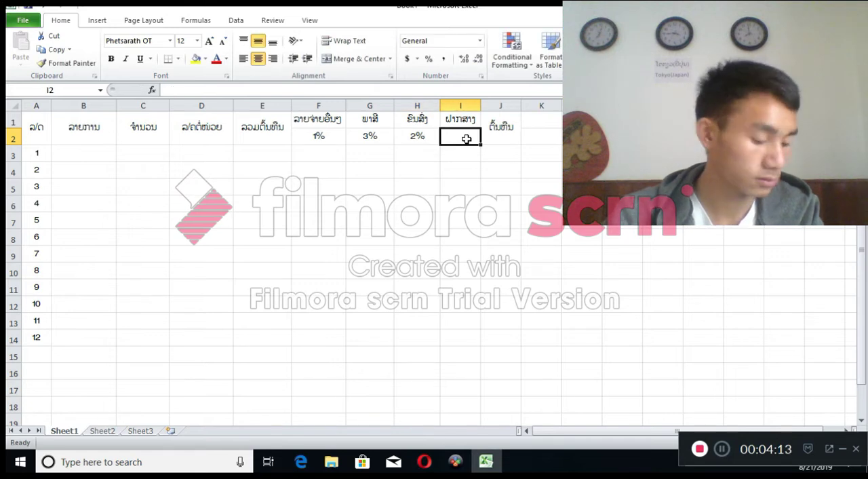
pyautogui.write('3')
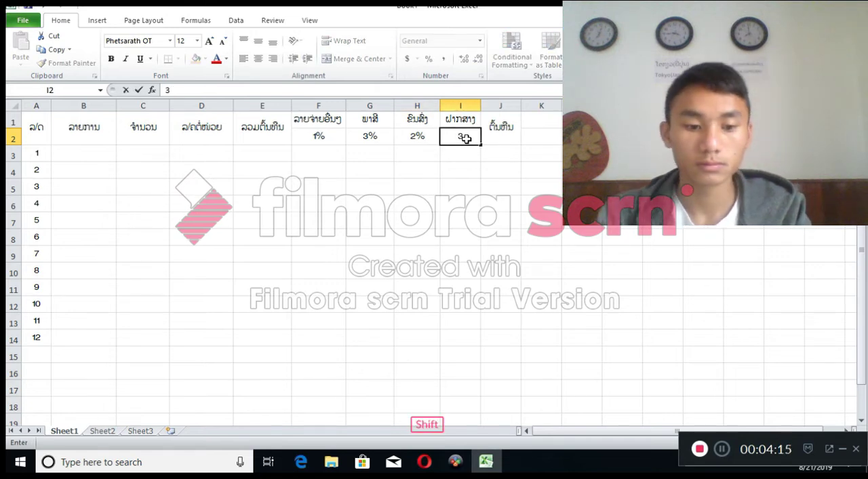
pyautogui.write('%')
pyautogui.click(529, 175)
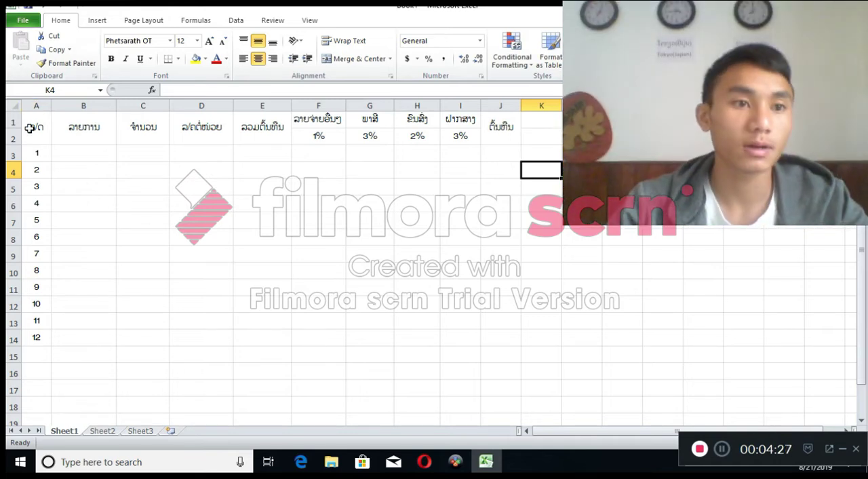
# Apply All Borders to the whole table in A1:J14
pyautogui.moveTo(29, 127); pyautogui.dragTo(507, 170)
pyautogui.click(507, 170)
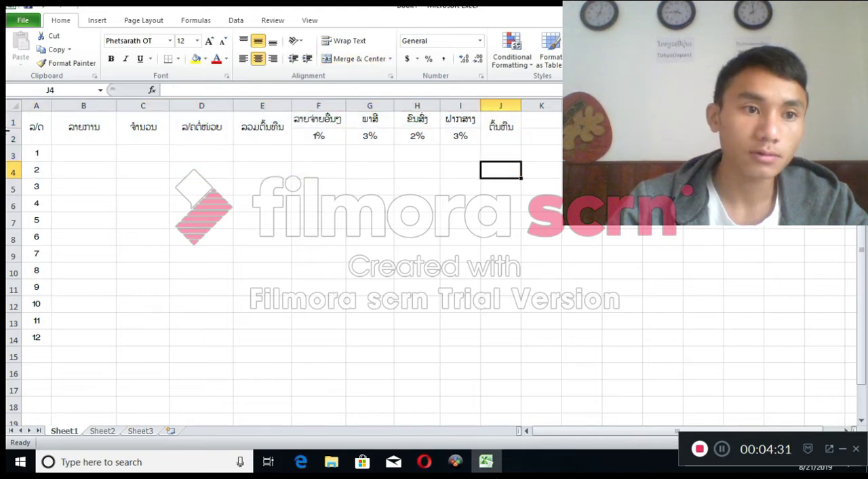
pyautogui.moveTo(24, 128); pyautogui.dragTo(493, 340)
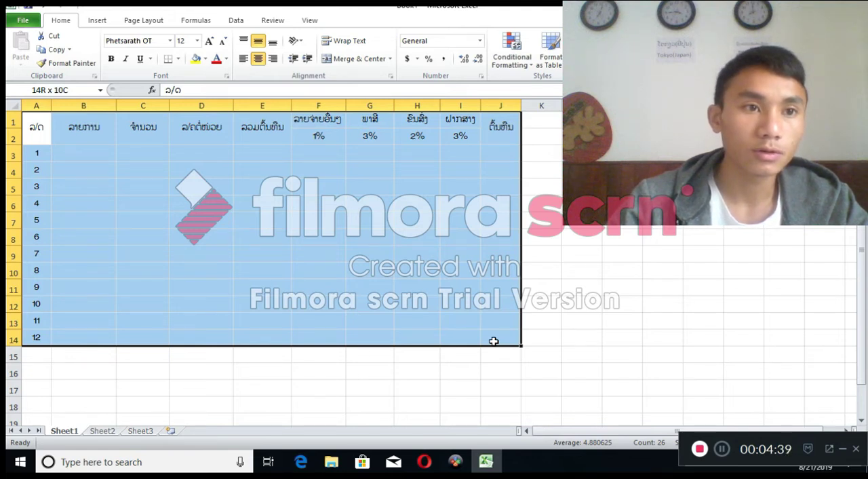
pyautogui.moveTo(494, 341); pyautogui.dragTo(494, 341)
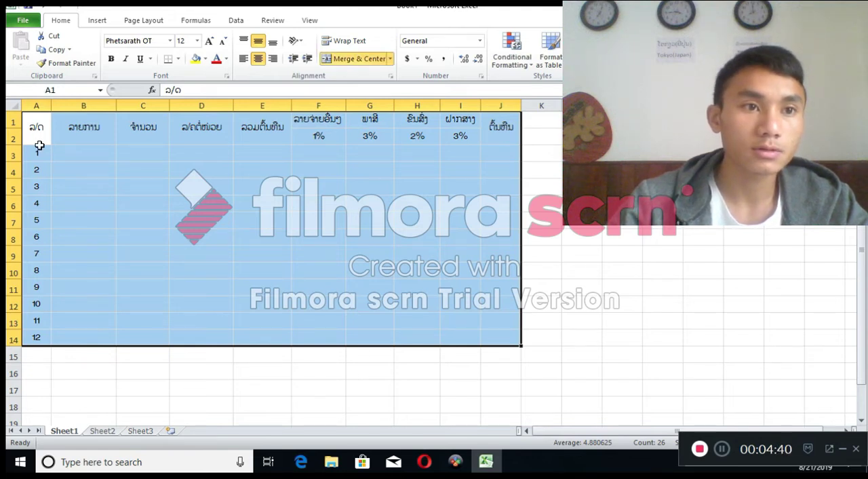
pyautogui.click(180, 60)
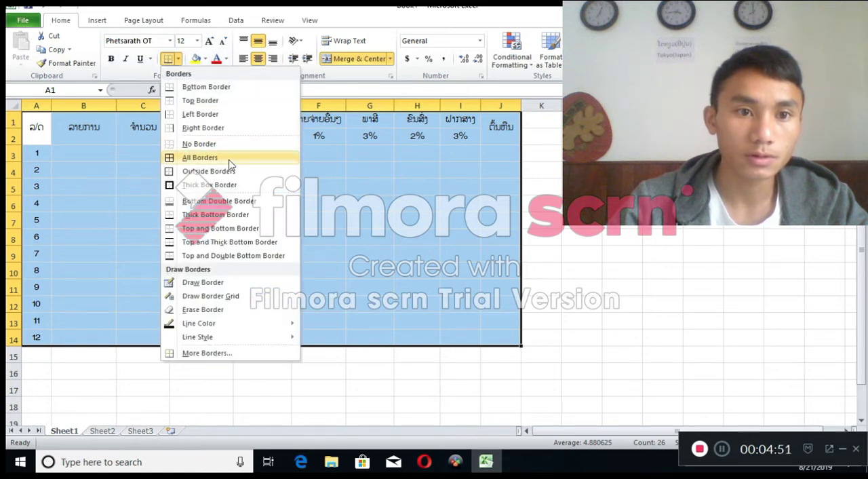
pyautogui.click(230, 161)
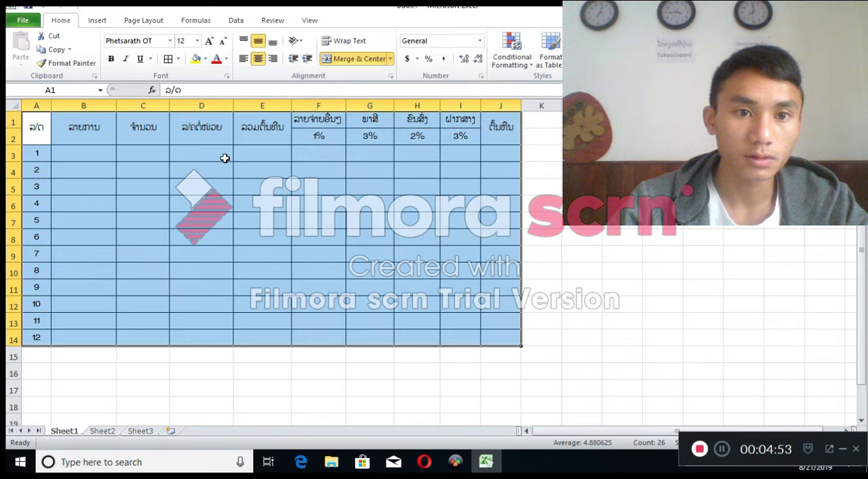
pyautogui.click(582, 189)
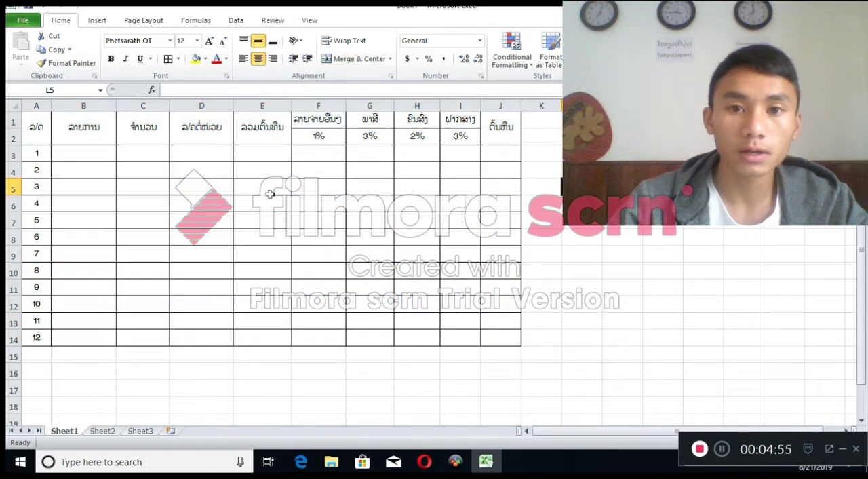
# Widen columns J and I of the bordered table slightly
pyautogui.click(166, 219)
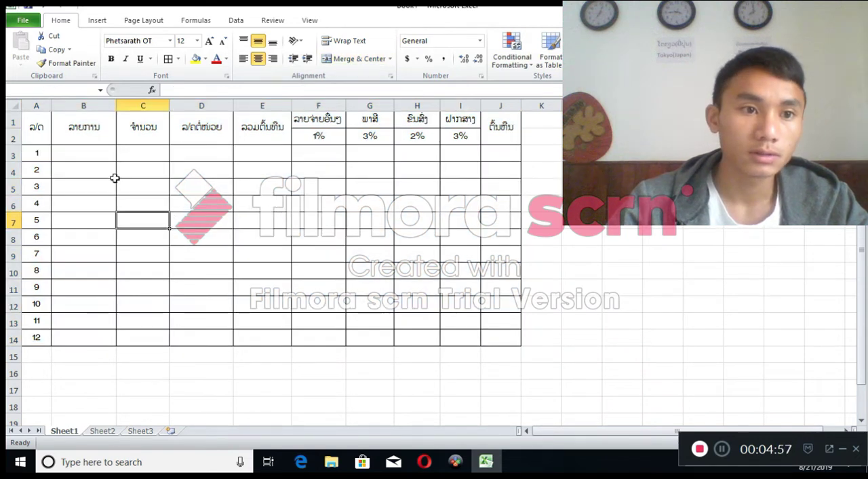
pyautogui.moveTo(112, 171); pyautogui.dragTo(143, 171)
pyautogui.click(320, 170)
pyautogui.moveTo(474, 170); pyautogui.dragTo(474, 187)
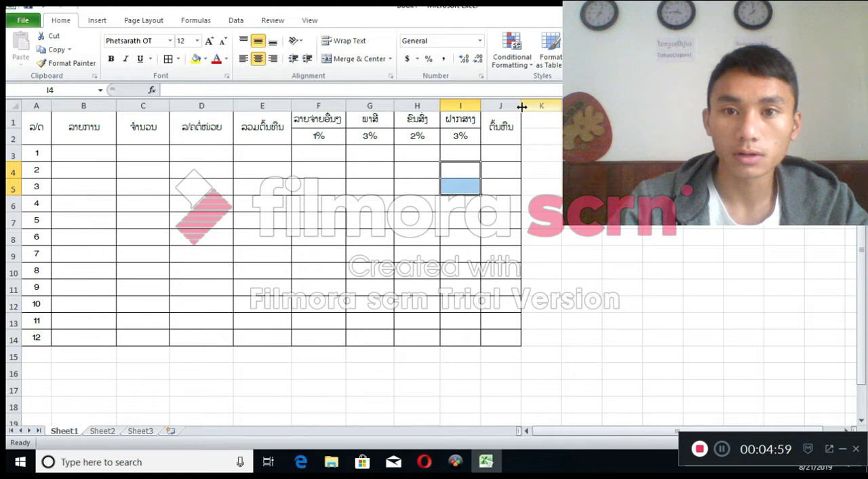
pyautogui.moveTo(522, 106); pyautogui.dragTo(534, 106)
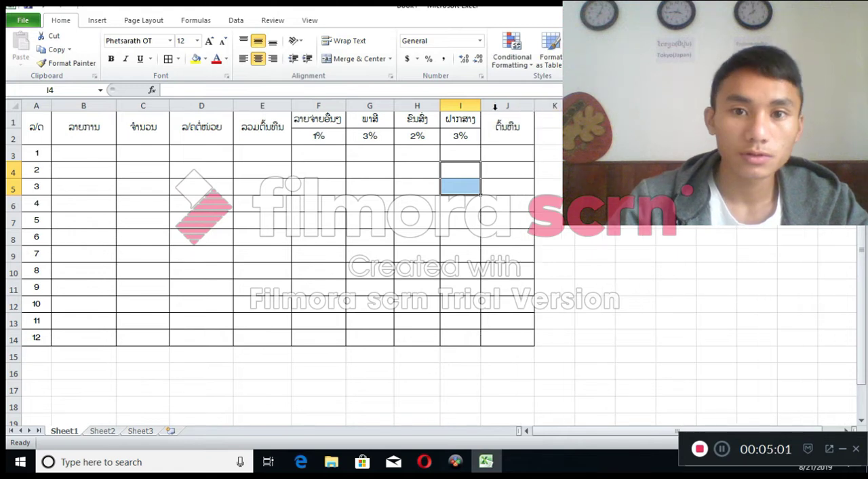
pyautogui.moveTo(480, 109); pyautogui.dragTo(486, 109)
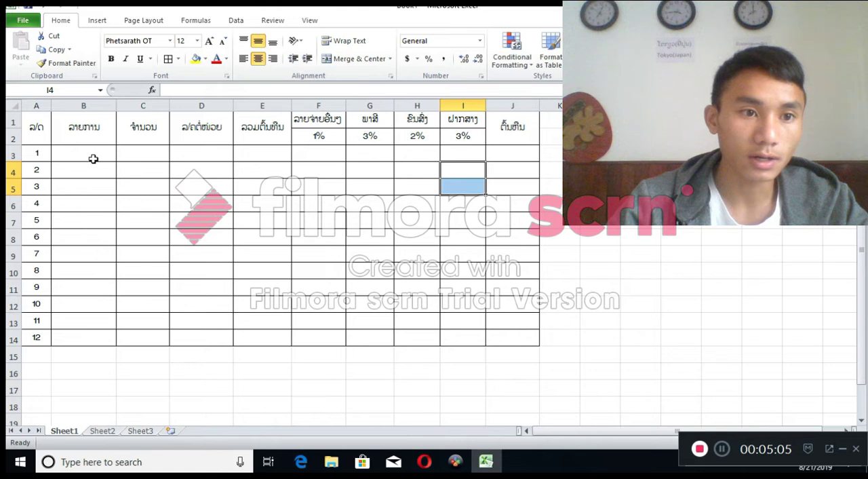
pyautogui.moveTo(95, 156); pyautogui.dragTo(93, 335)
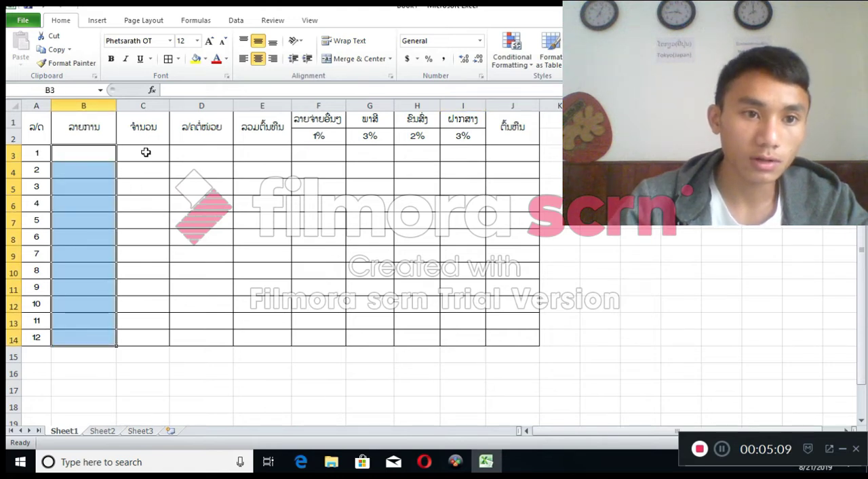
pyautogui.moveTo(146, 153); pyautogui.dragTo(138, 305)
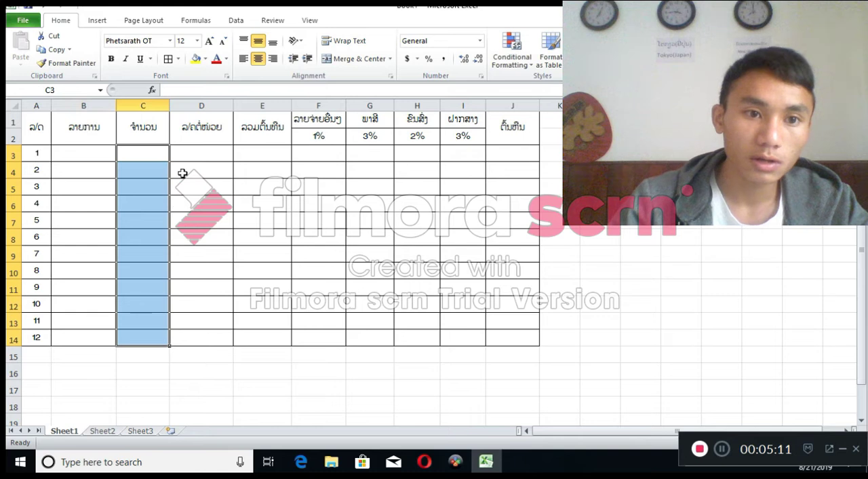
pyautogui.moveTo(203, 155); pyautogui.dragTo(205, 332)
pyautogui.moveTo(147, 160); pyautogui.dragTo(145, 337)
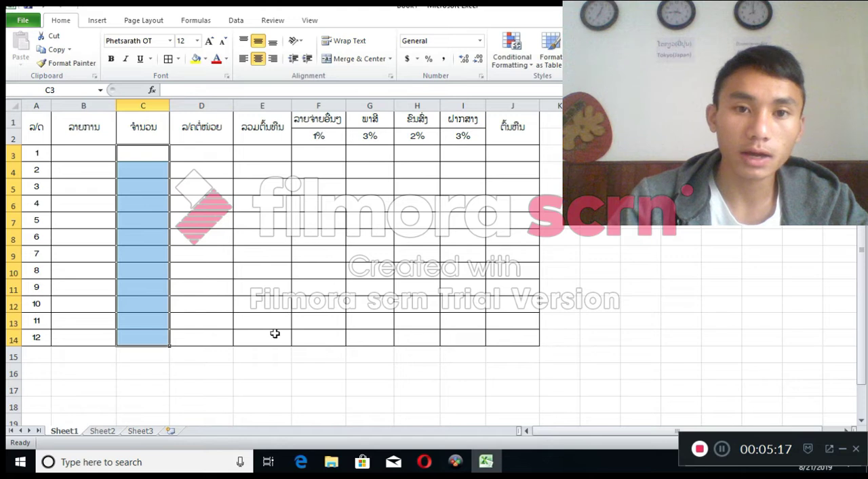
pyautogui.click(253, 142)
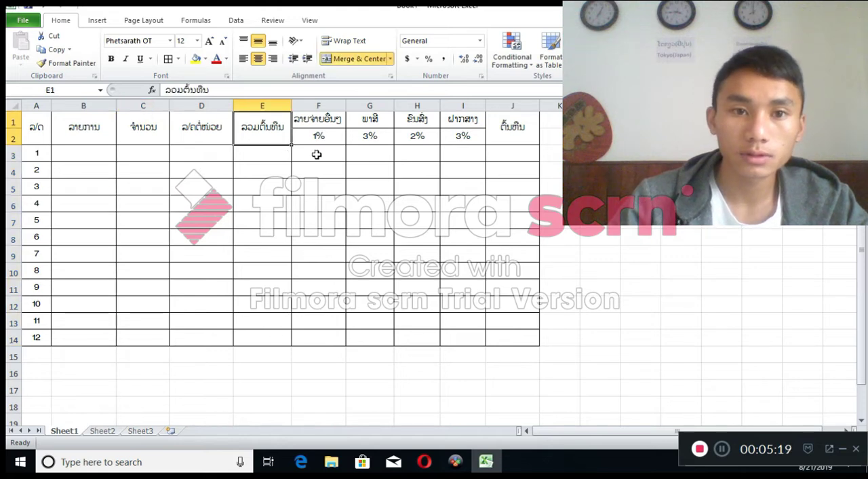
pyautogui.click(318, 155)
pyautogui.click(401, 154)
pyautogui.click(459, 155)
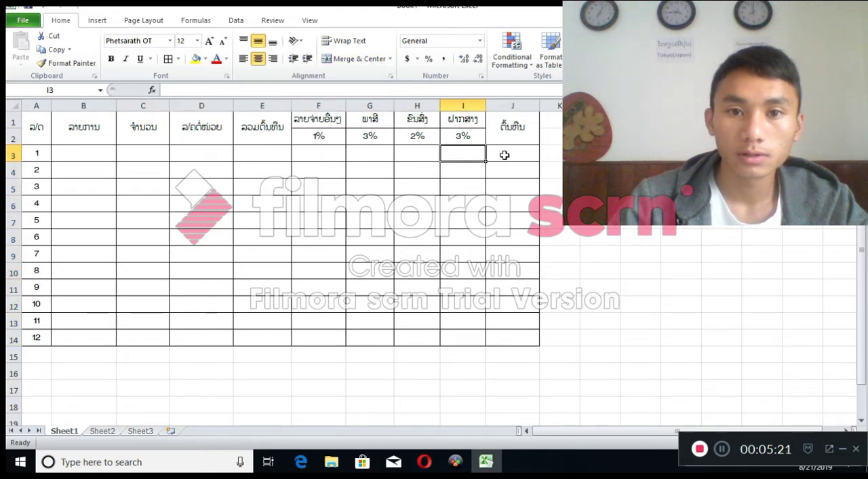
pyautogui.click(505, 155)
pyautogui.click(327, 158)
pyautogui.click(401, 167)
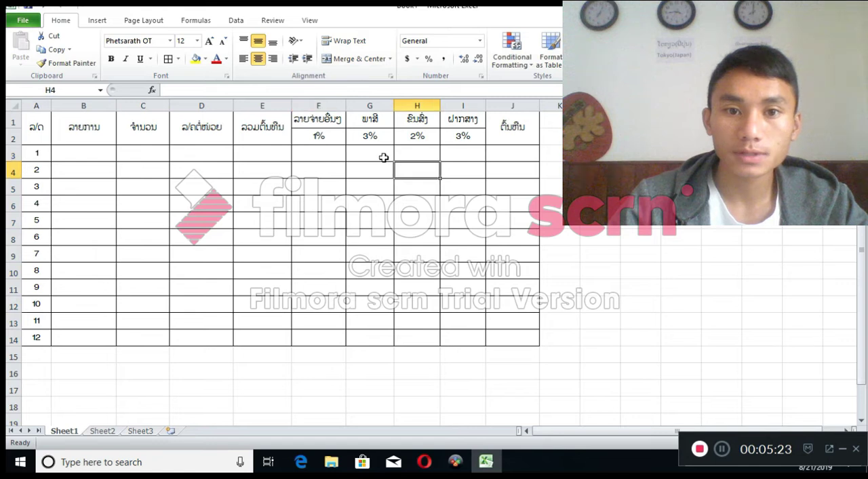
pyautogui.click(386, 157)
pyautogui.click(431, 154)
pyautogui.click(464, 153)
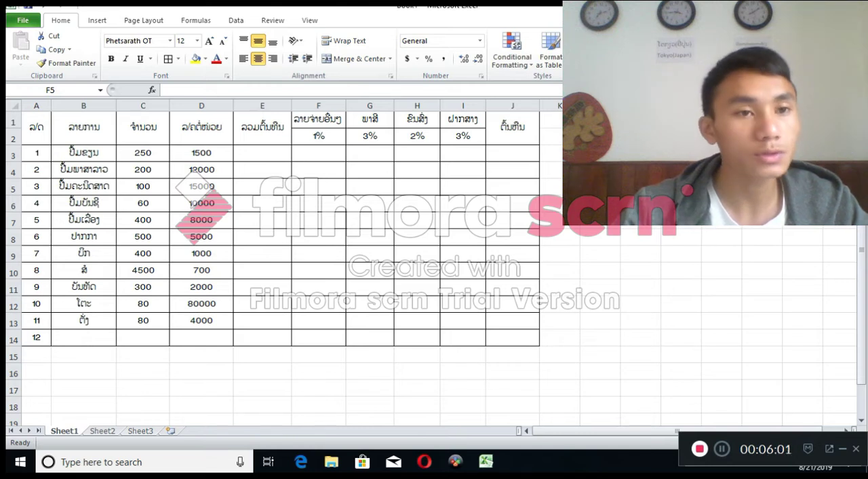
# Set the font of the whole sheet to Phetsarath OT
pyautogui.click(15, 108)
pyautogui.click(14, 106)
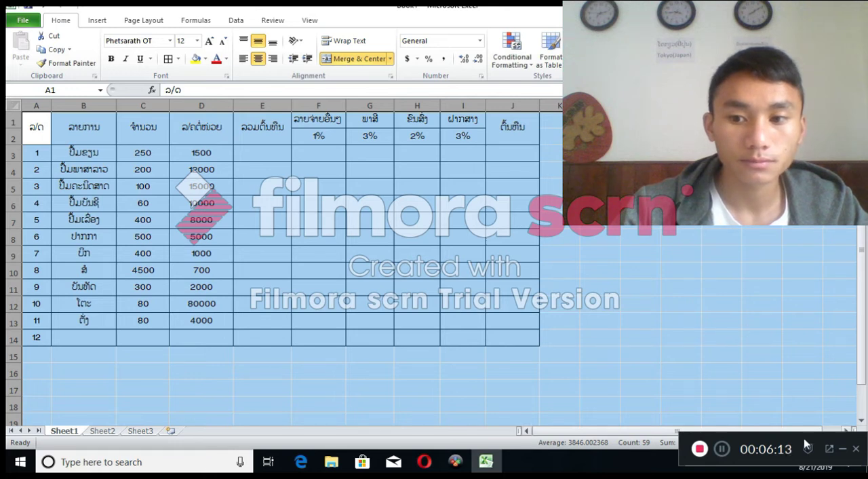
pyautogui.click(829, 450)
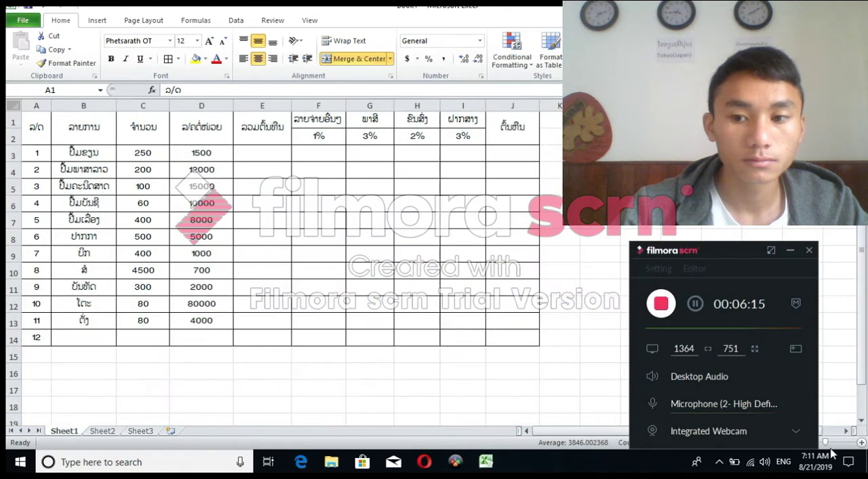
pyautogui.click(772, 253)
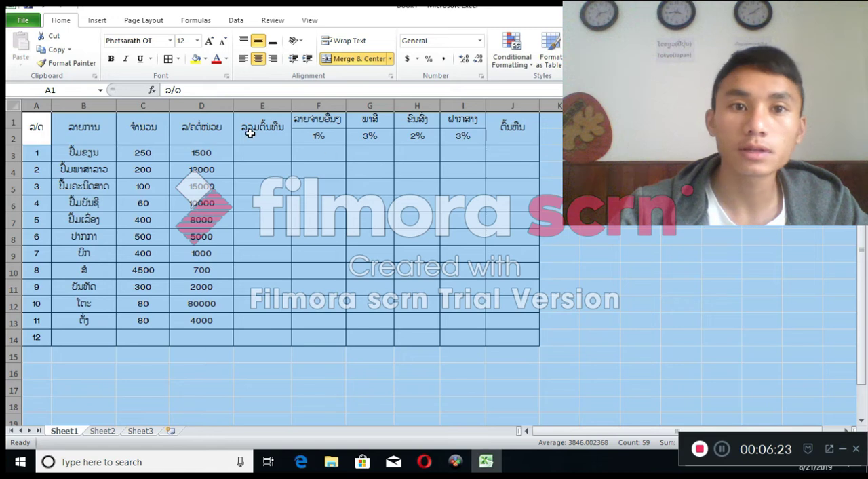
pyautogui.click(172, 42)
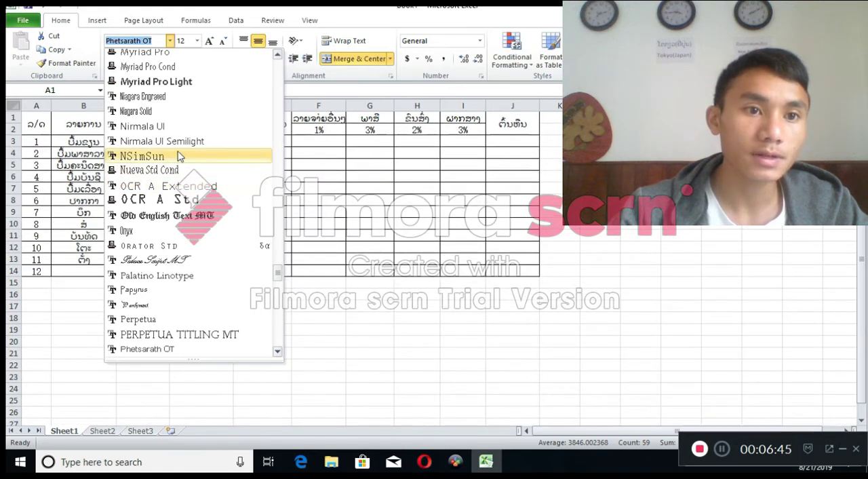
pyautogui.scroll(-3, 180, 156)
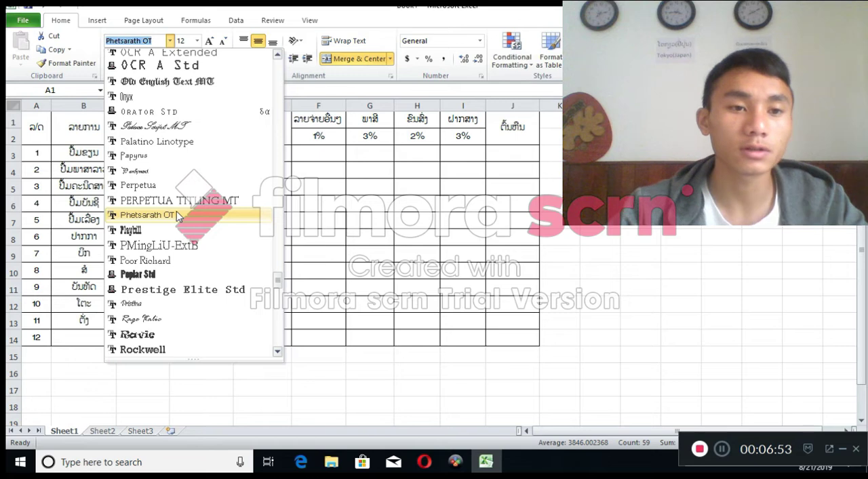
pyautogui.click(178, 215)
pyautogui.click(600, 170)
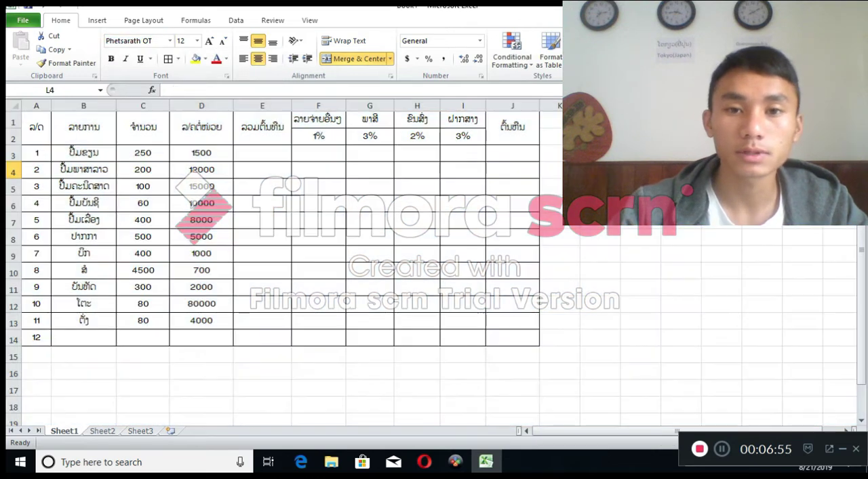
# Look at the available font sizes for the whole sheet
pyautogui.click(199, 40)
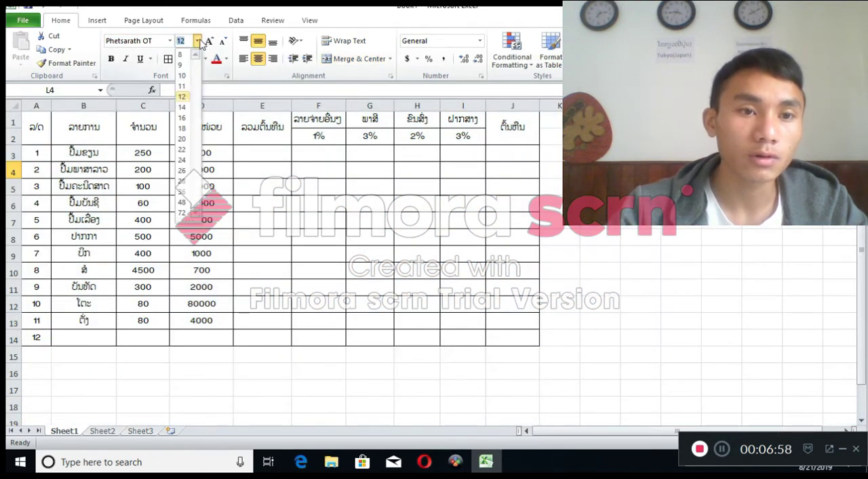
pyautogui.click(20, 111)
pyautogui.click(19, 107)
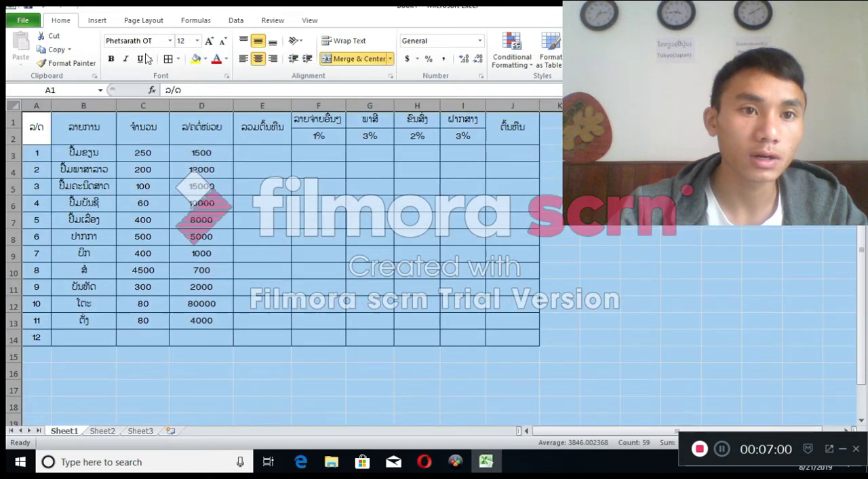
pyautogui.click(197, 41)
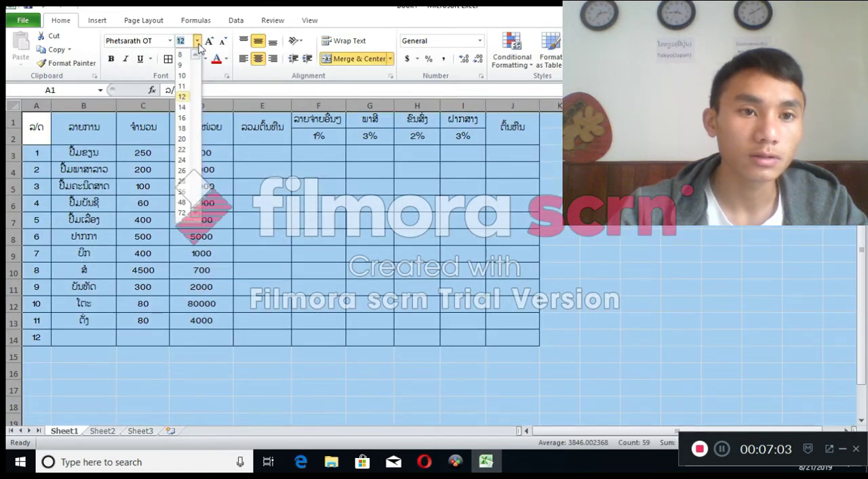
# Toggle the whole sheet's horizontal centering off and on, and alternate its vertical alignment between bottom and middle, ending on middle
pyautogui.click(261, 60)
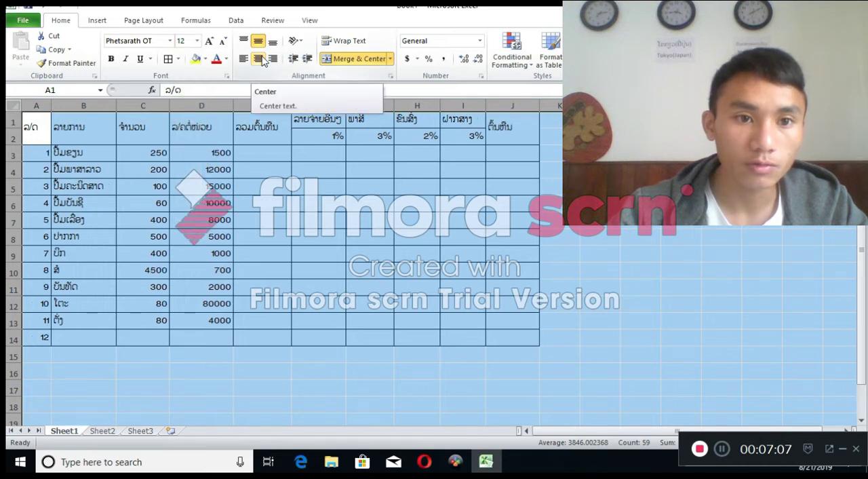
pyautogui.click(262, 60)
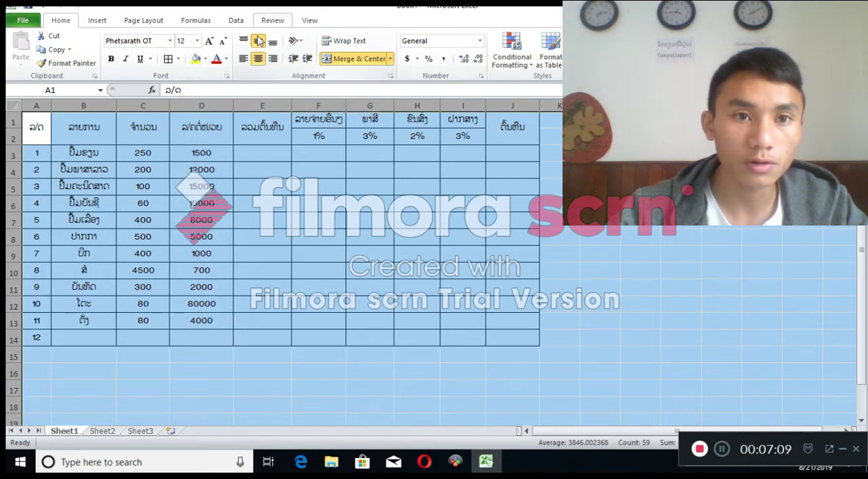
pyautogui.click(271, 43)
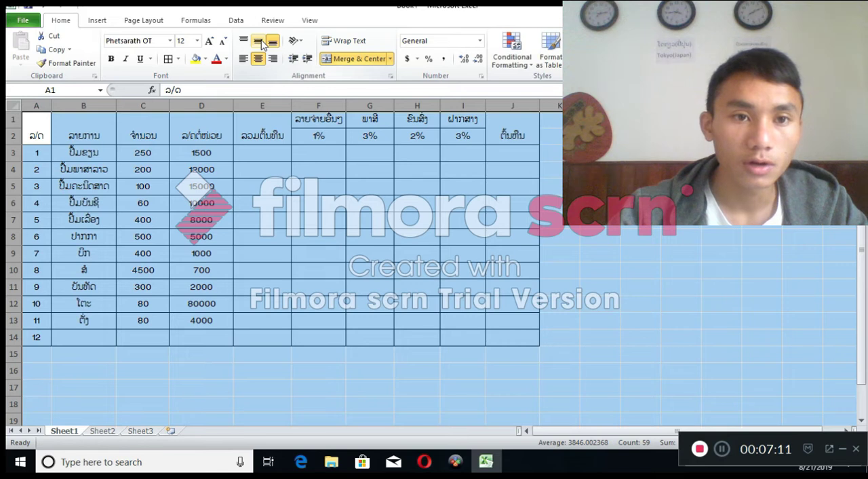
pyautogui.click(261, 42)
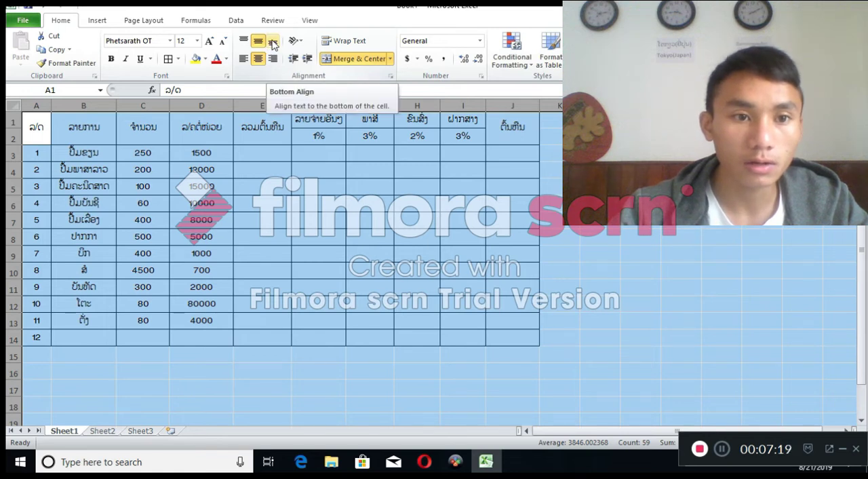
pyautogui.click(272, 43)
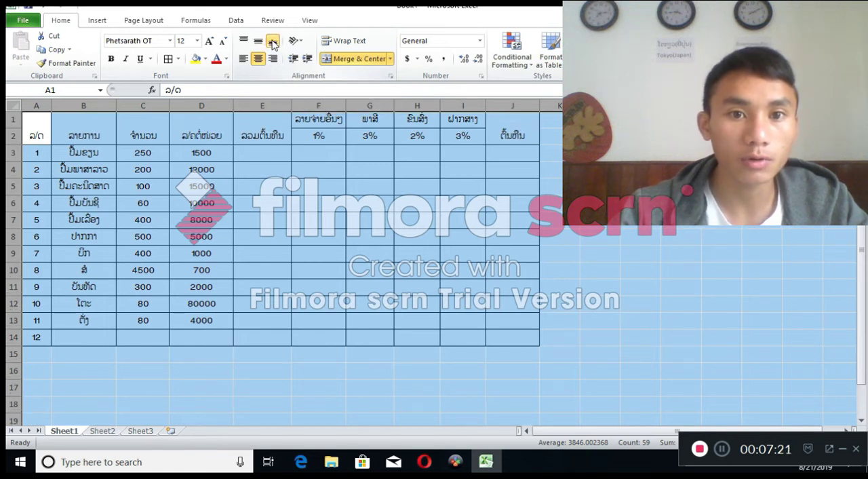
pyautogui.click(259, 42)
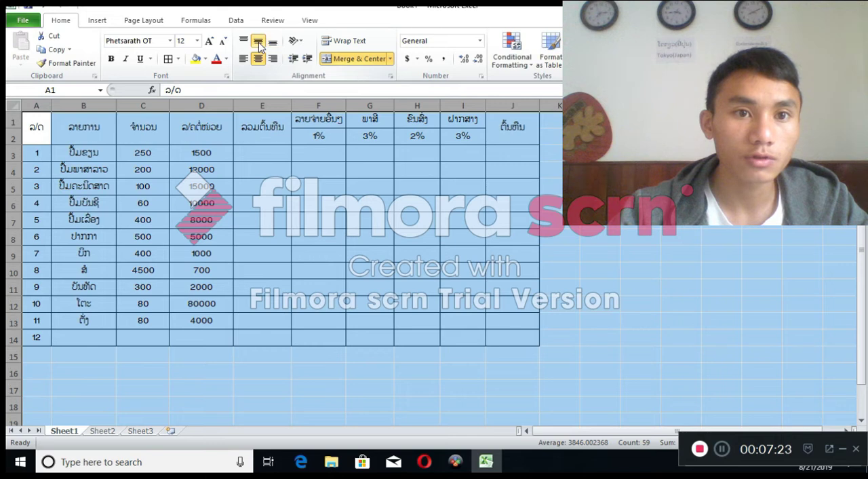
pyautogui.click(273, 44)
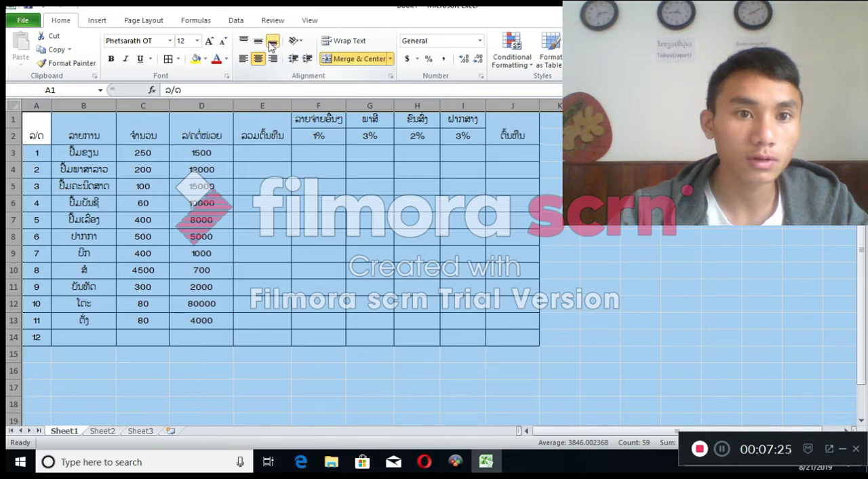
pyautogui.click(258, 43)
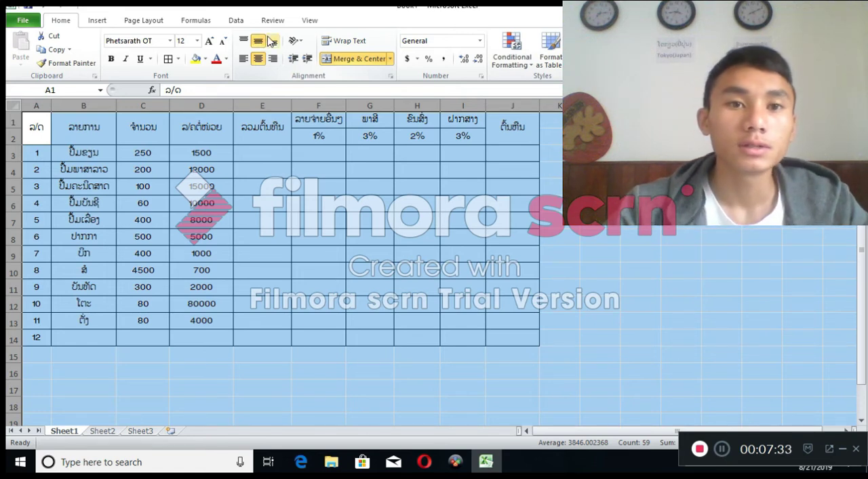
# Look through the page layout options and examine the available paper sizes for the sheet
pyautogui.click(147, 23)
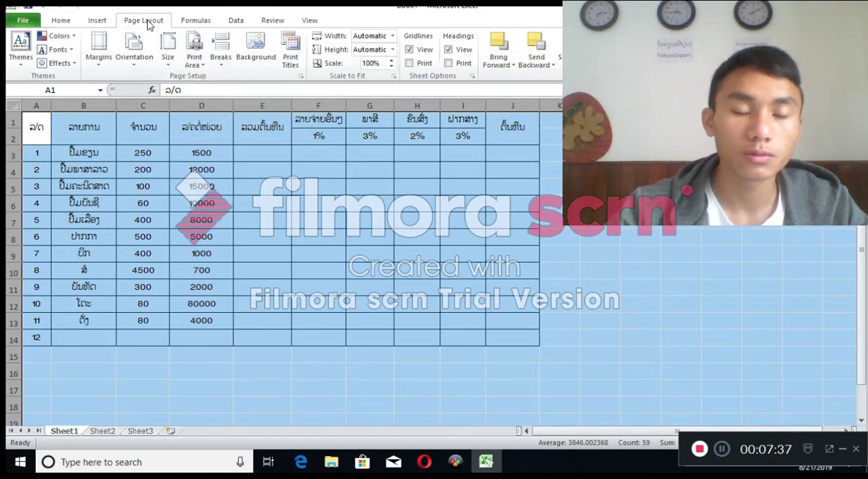
pyautogui.click(201, 25)
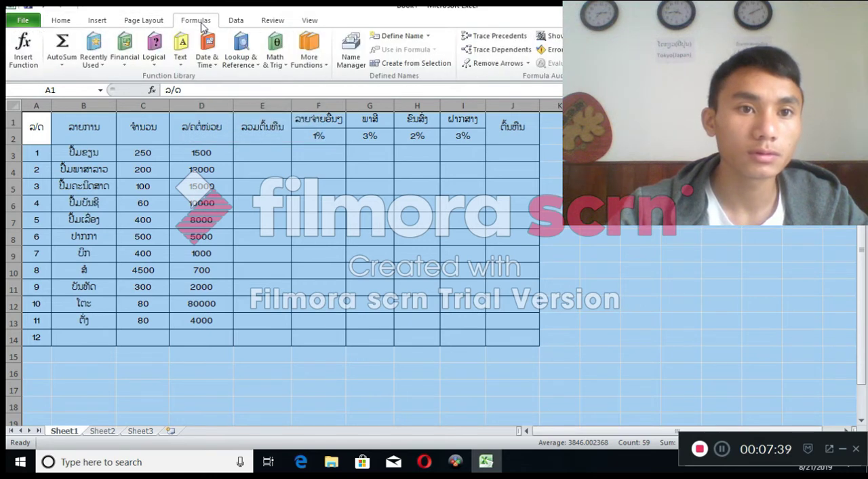
pyautogui.click(237, 20)
pyautogui.click(271, 21)
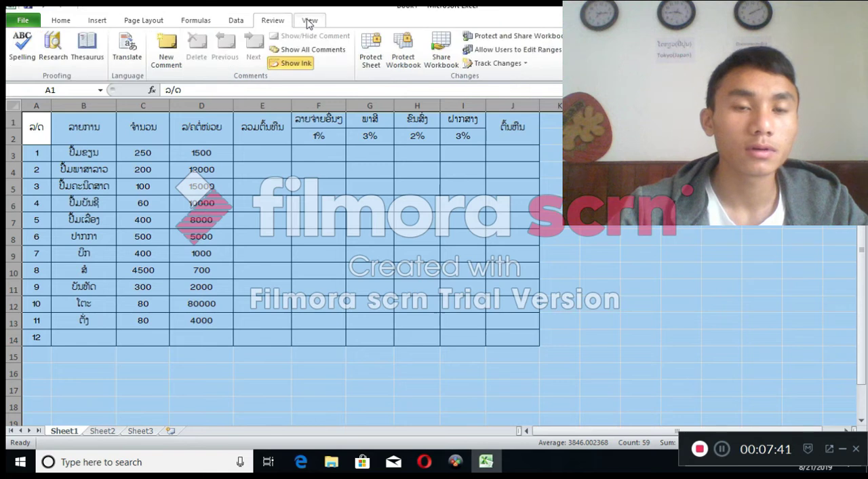
pyautogui.click(309, 21)
pyautogui.click(135, 24)
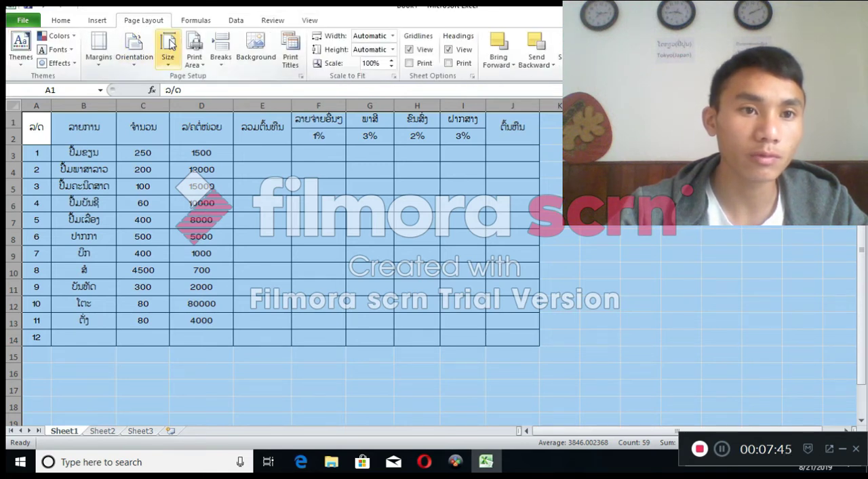
pyautogui.click(169, 45)
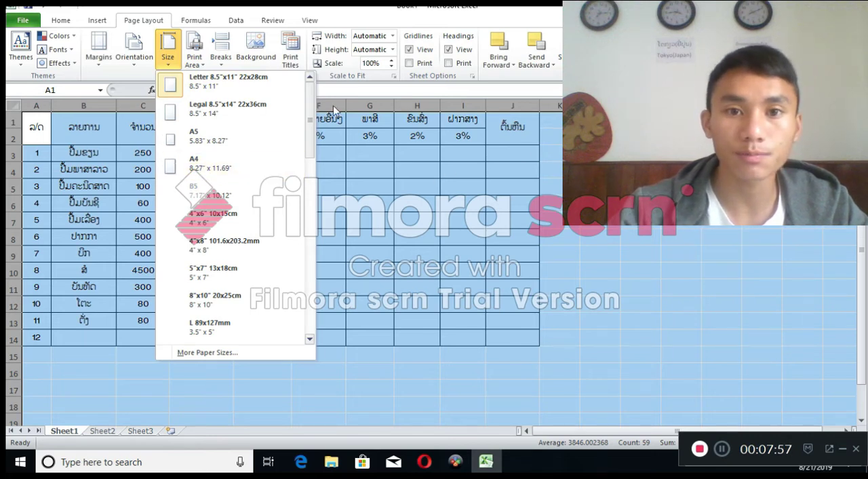
pyautogui.click(549, 147)
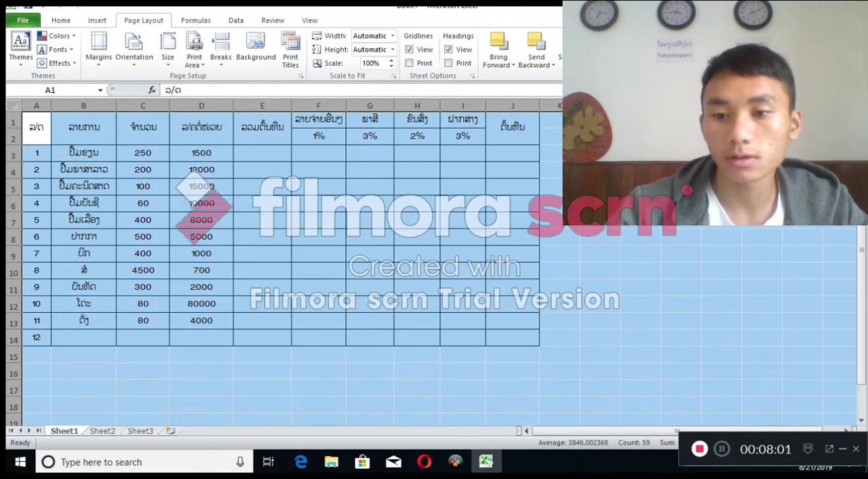
pyautogui.click(640, 187)
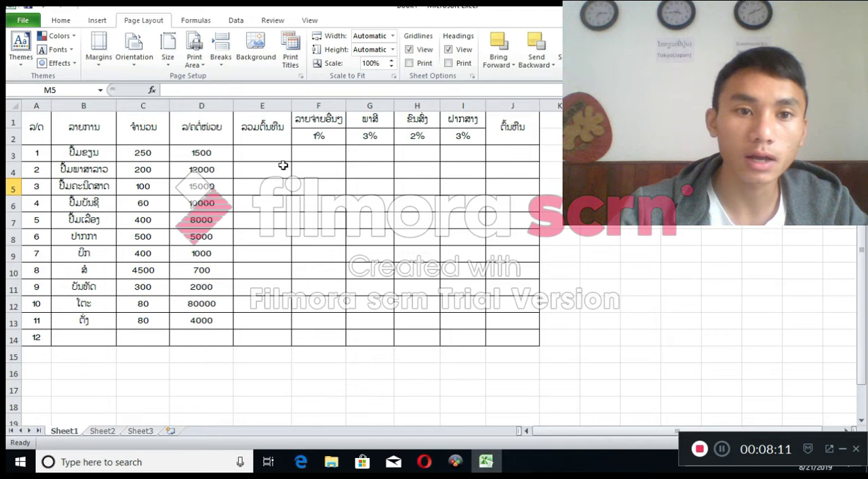
# Set the font color of the empty calculation cells E3:J14 to the standard Blue
pyautogui.moveTo(239, 157); pyautogui.dragTo(513, 333)
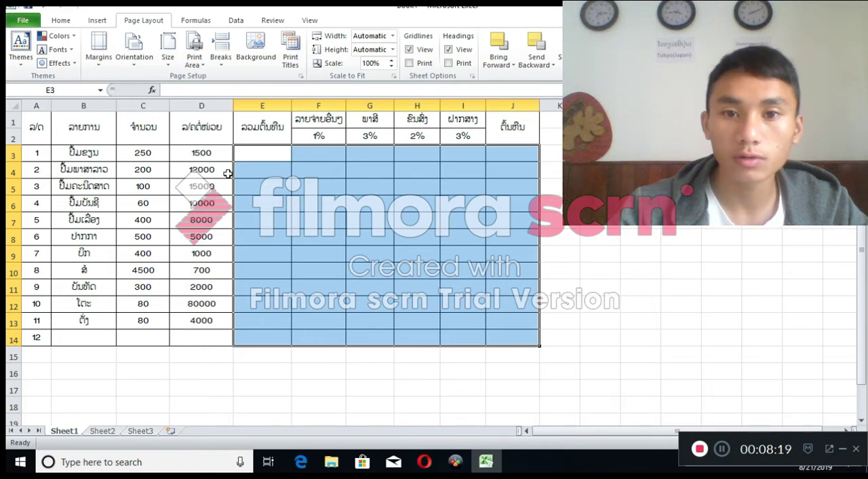
pyautogui.click(50, 24)
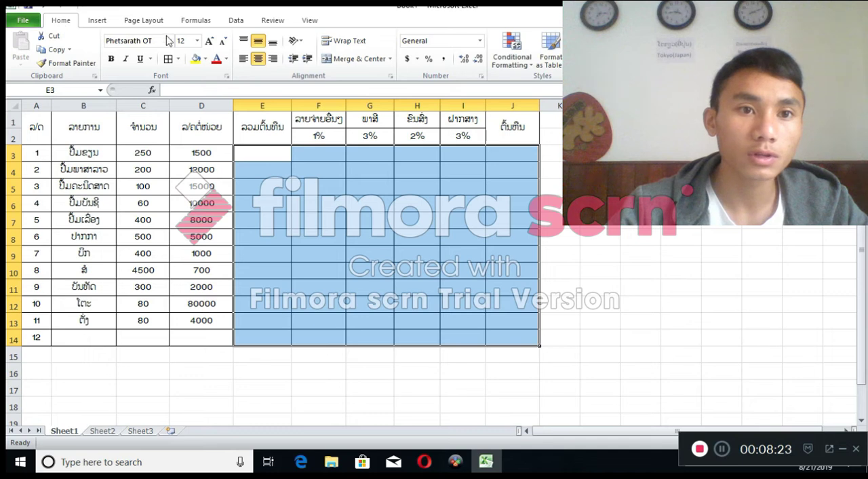
pyautogui.click(227, 59)
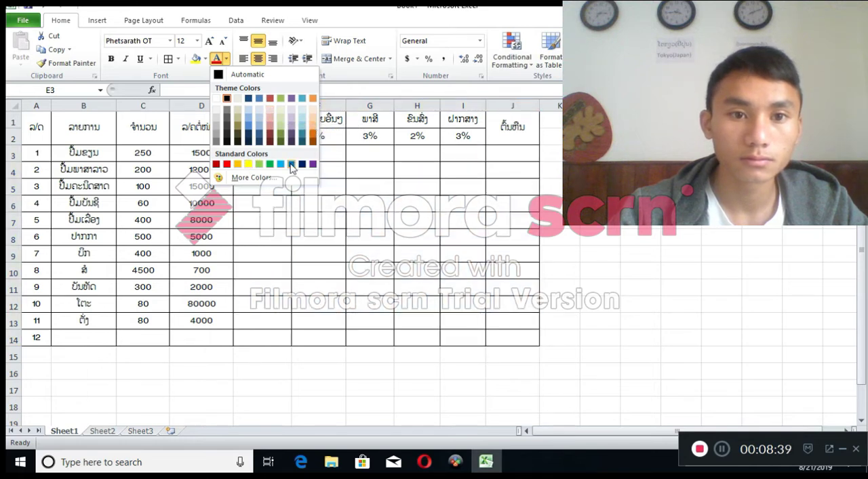
pyautogui.click(292, 168)
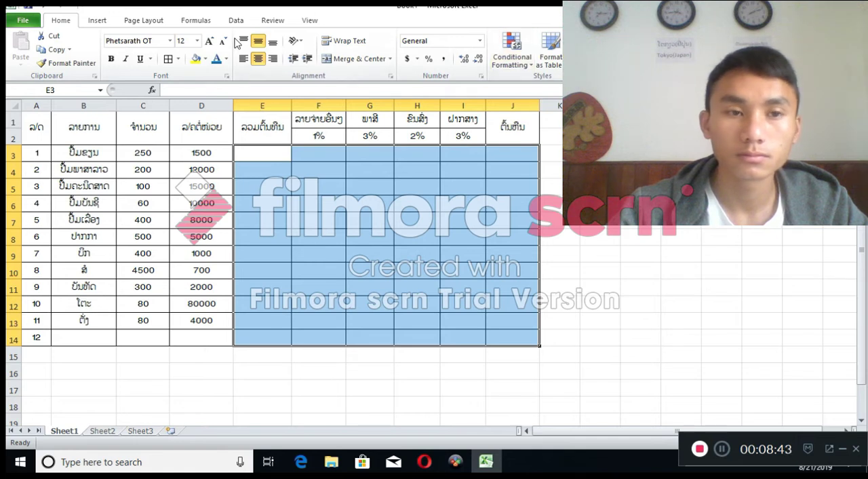
# Fill the calculation cells E3:J14 with the light red theme color Red, Accent 2, Lighter 40%
pyautogui.click(206, 59)
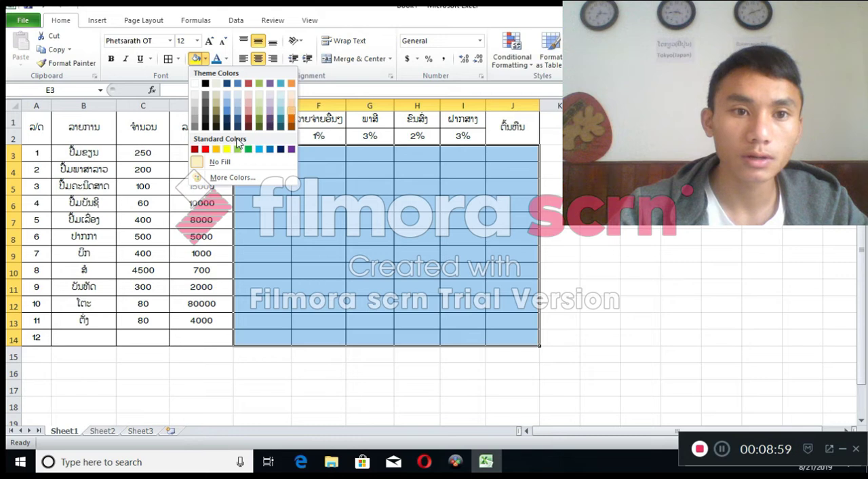
pyautogui.click(247, 111)
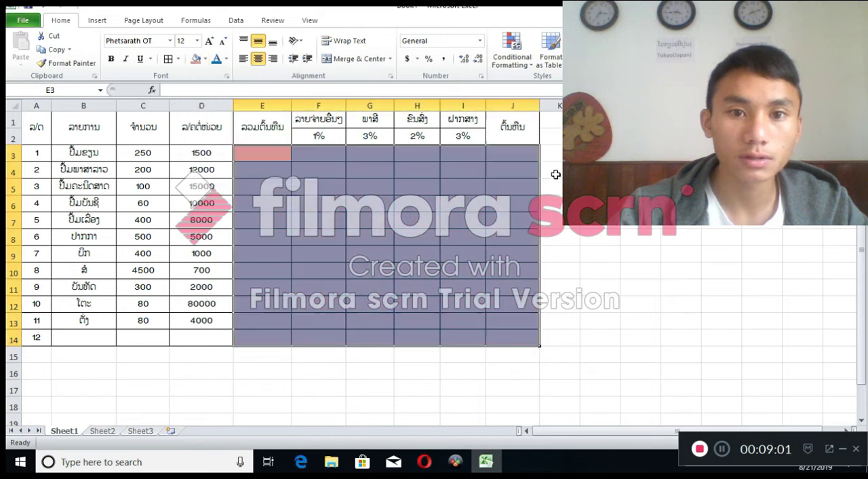
pyautogui.click(556, 174)
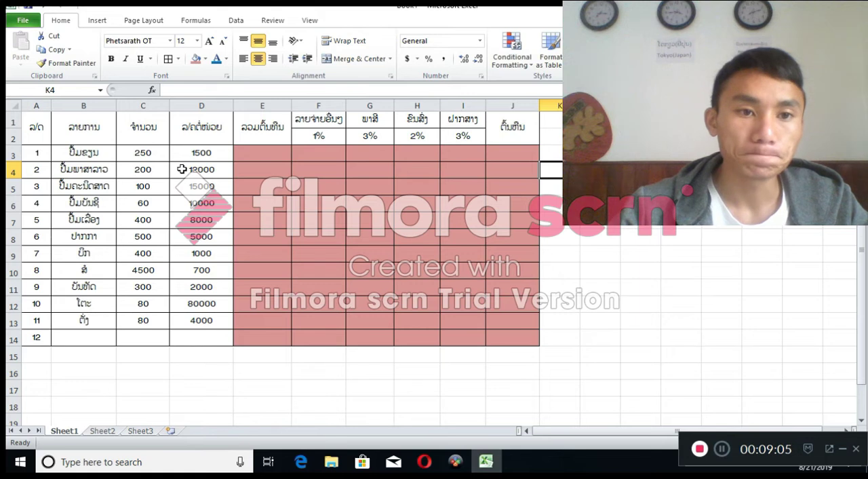
# Left-align the item names in B3:B14 and right-align the unit prices in D3:D13
pyautogui.moveTo(90, 152); pyautogui.dragTo(92, 334)
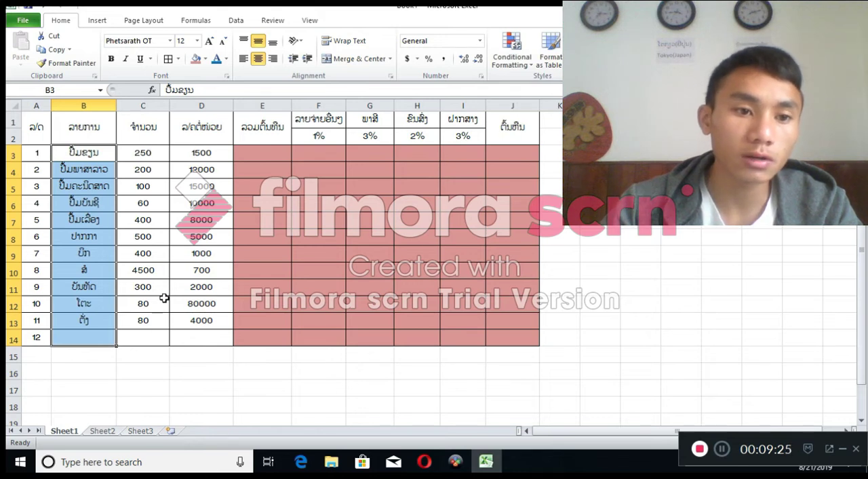
pyautogui.click(243, 60)
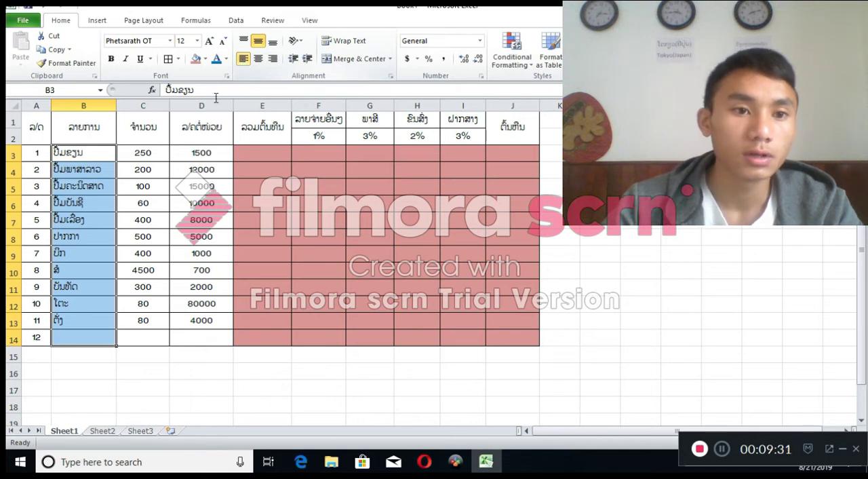
pyautogui.moveTo(201, 152); pyautogui.dragTo(223, 319)
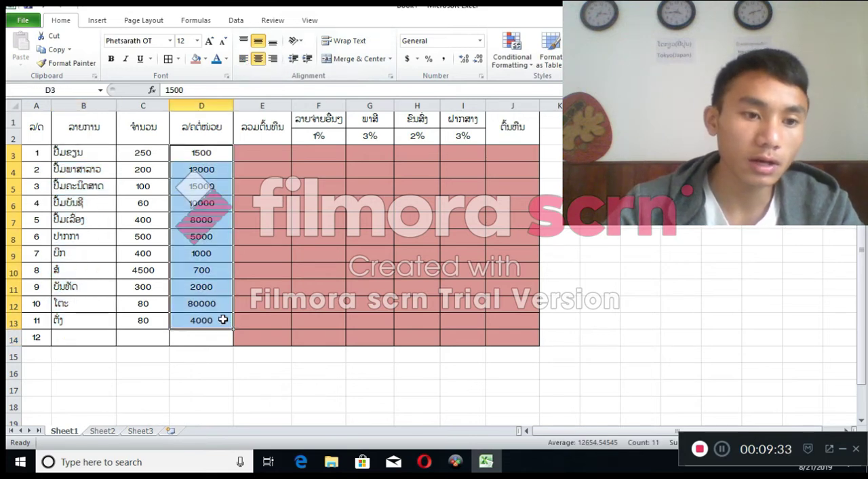
pyautogui.click(274, 59)
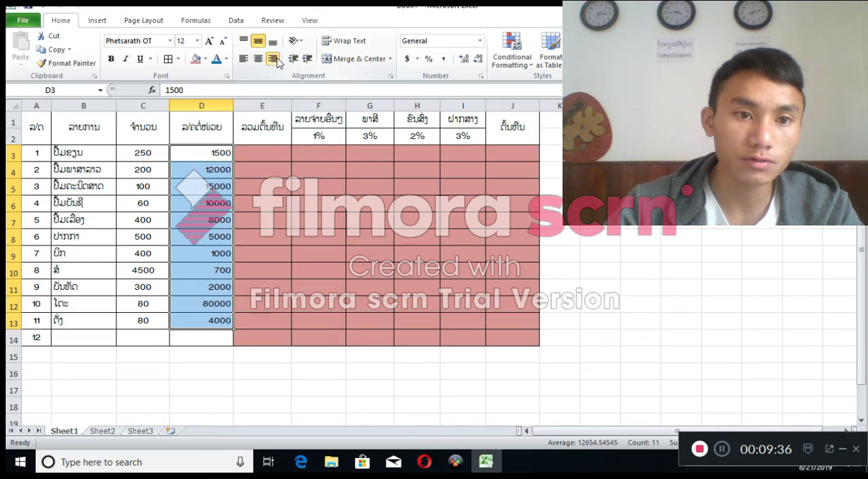
pyautogui.click(282, 218)
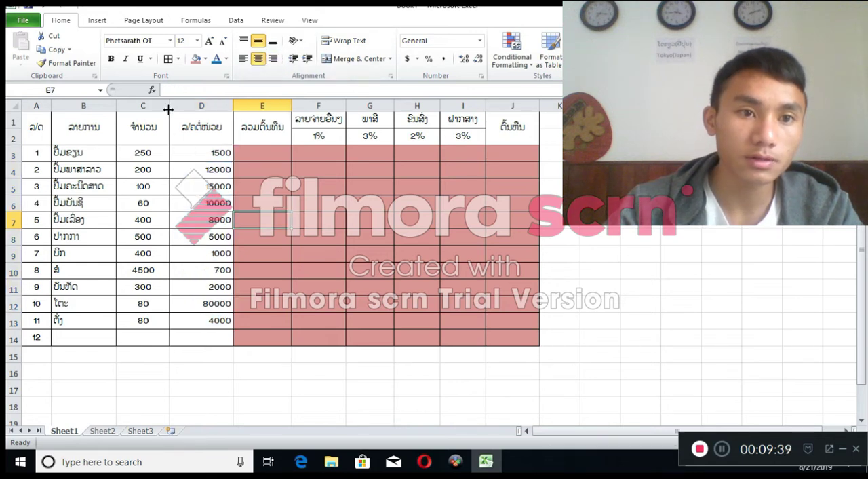
# Adjust the column widths by slightly narrowing columns C and D and widening column E
pyautogui.moveTo(169, 106); pyautogui.dragTo(180, 106)
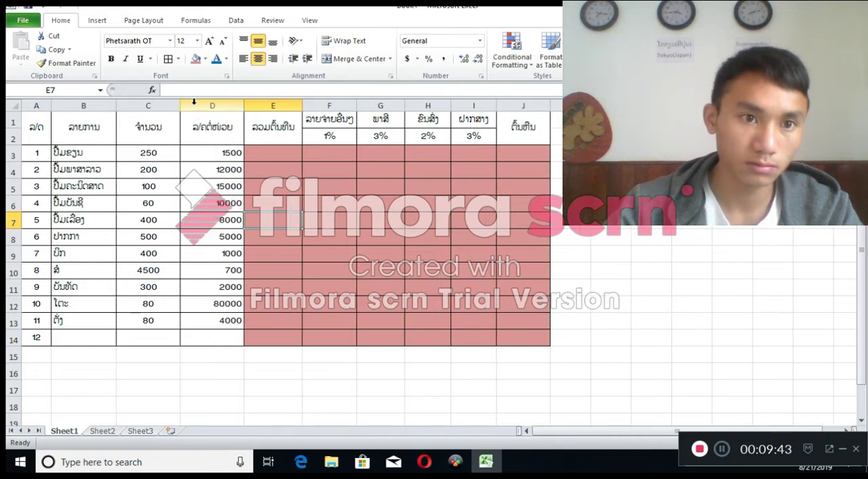
pyautogui.moveTo(178, 106); pyautogui.dragTo(162, 105)
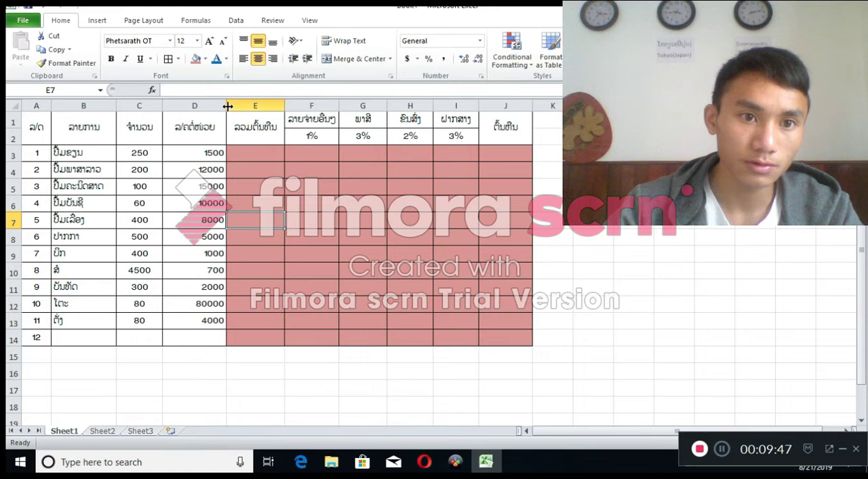
pyautogui.moveTo(226, 106); pyautogui.dragTo(216, 106)
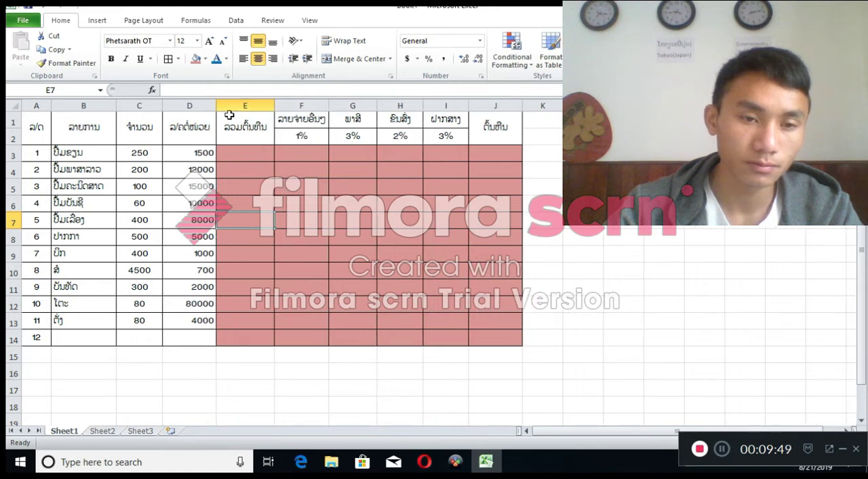
pyautogui.click(248, 157)
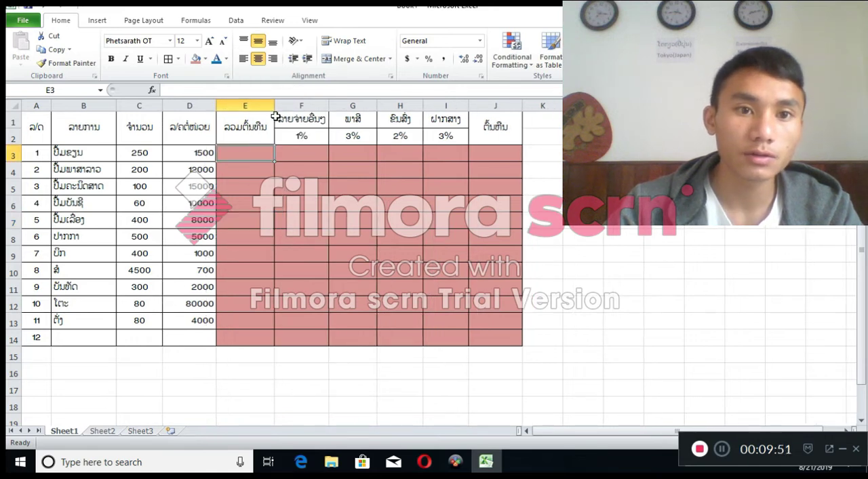
pyautogui.moveTo(275, 103); pyautogui.dragTo(282, 103)
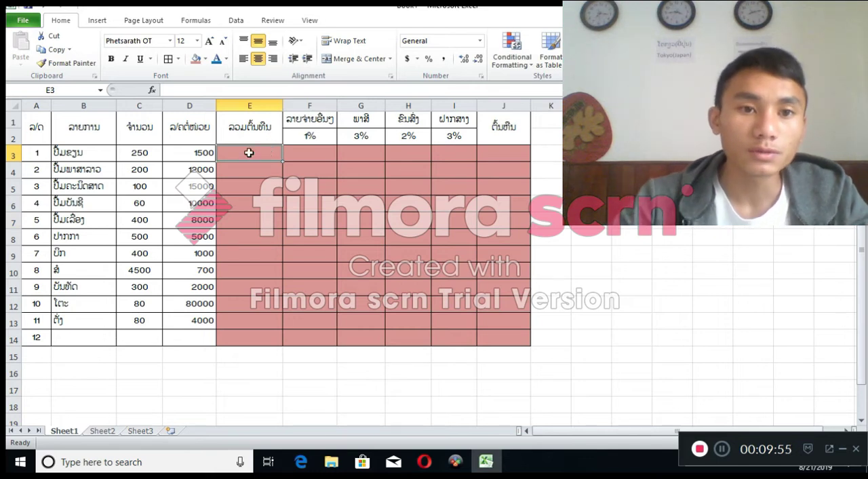
pyautogui.click(152, 154)
pyautogui.click(187, 158)
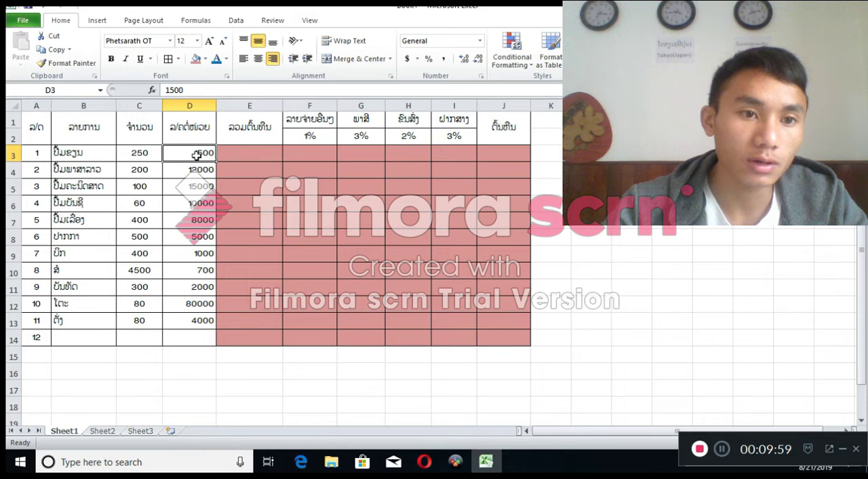
pyautogui.moveTo(201, 151); pyautogui.dragTo(204, 192)
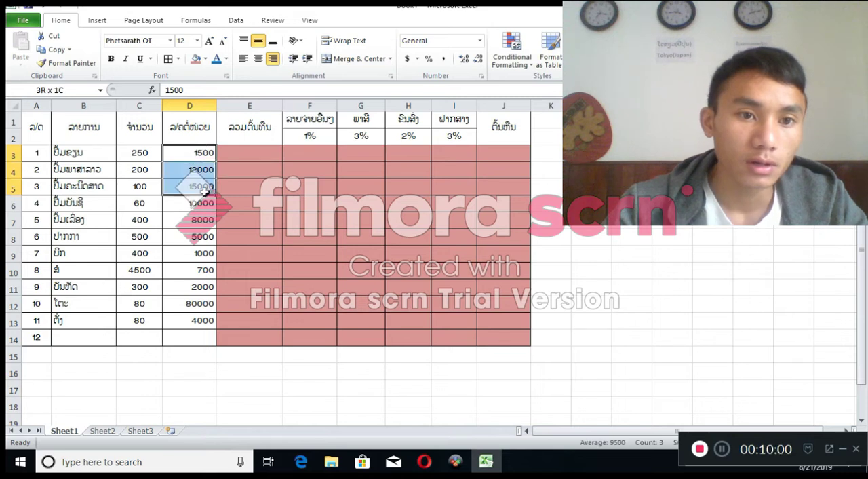
pyautogui.click(285, 170)
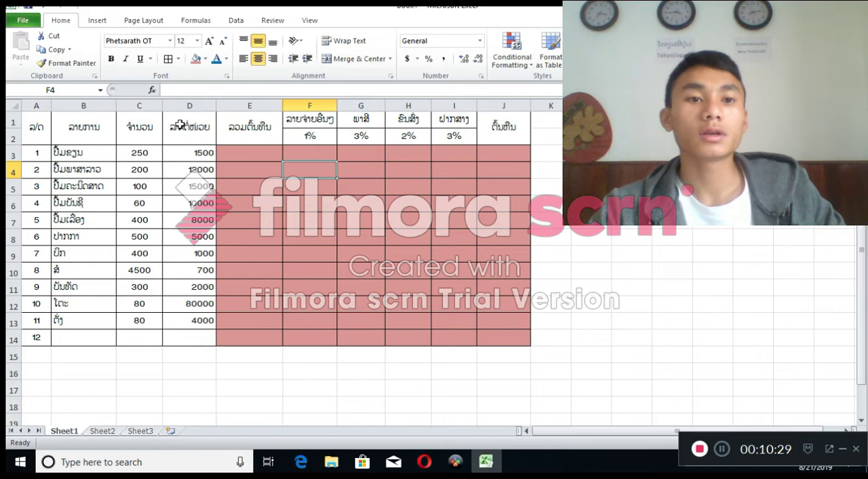
# Change the first item's unit price in D3 to 15000
pyautogui.doubleClick(205, 153)
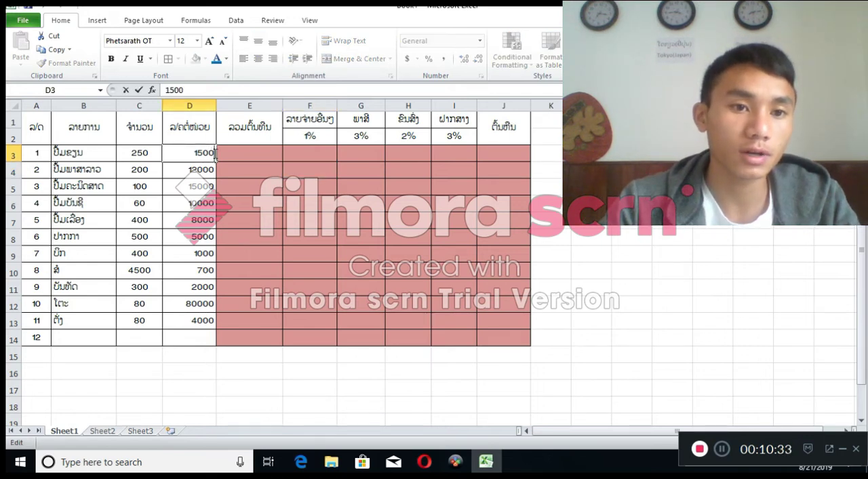
pyautogui.write('0')
pyautogui.click(229, 153)
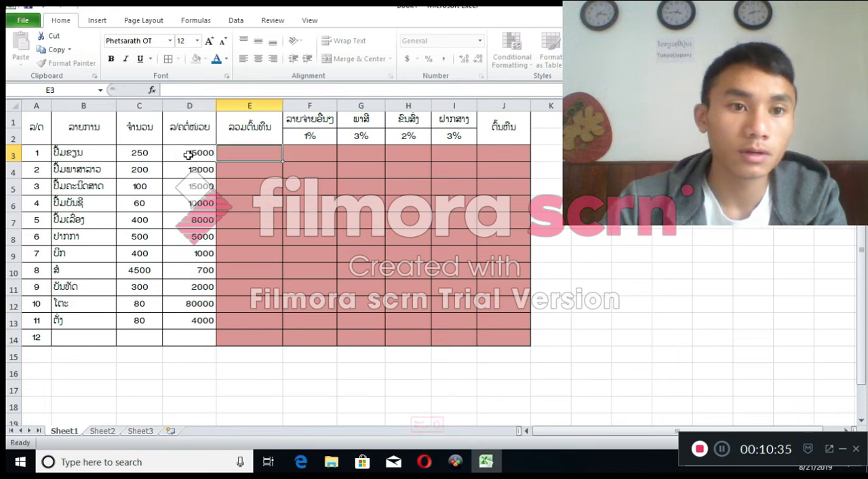
# Try a period as the thousands separator in D3 by entering 15.000, and restore the price to 15000
pyautogui.doubleClick(199, 153)
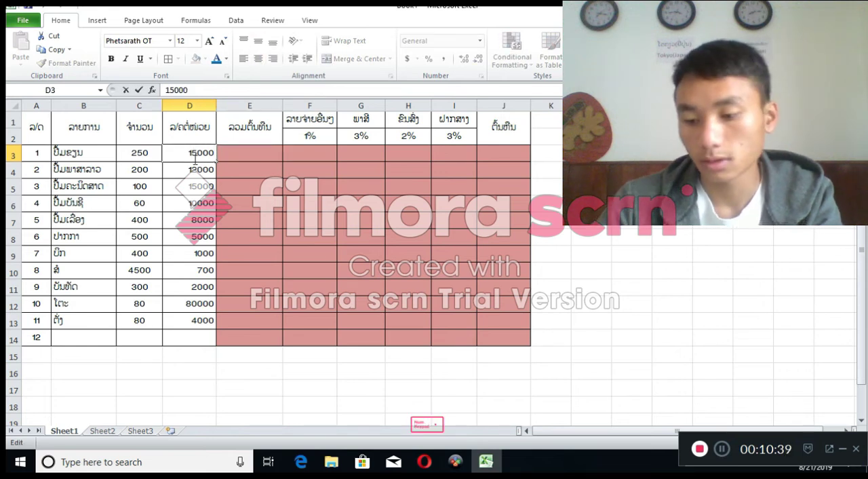
pyautogui.write('.')
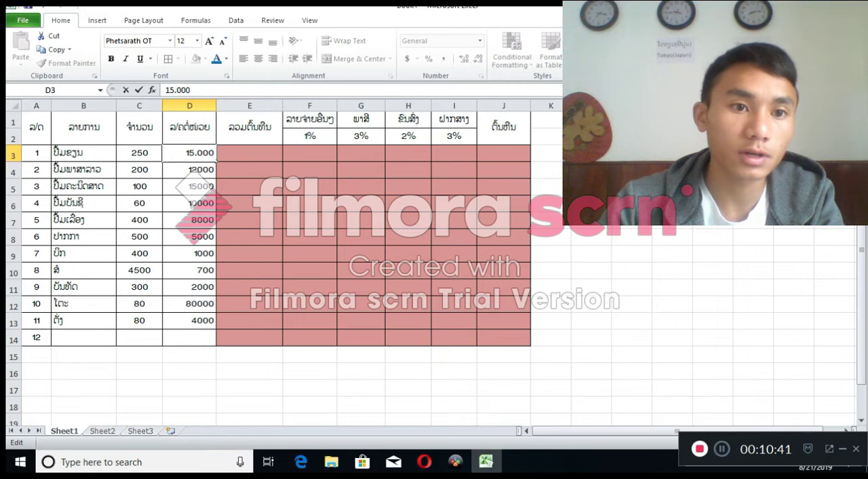
pyautogui.click(631, 170)
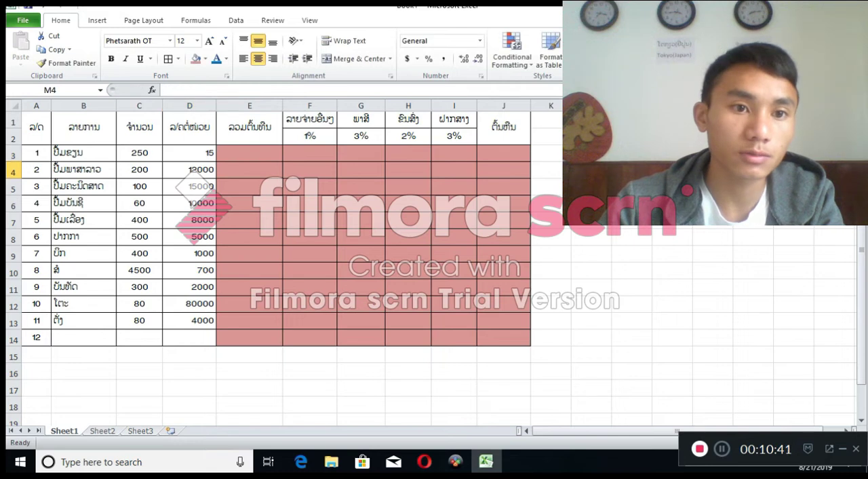
pyautogui.click(203, 155)
pyautogui.doubleClick(212, 154)
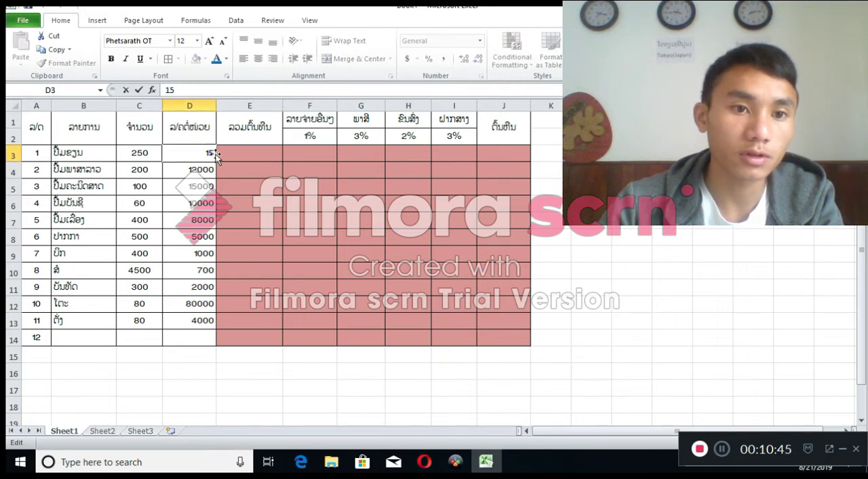
pyautogui.doubleClick(212, 154)
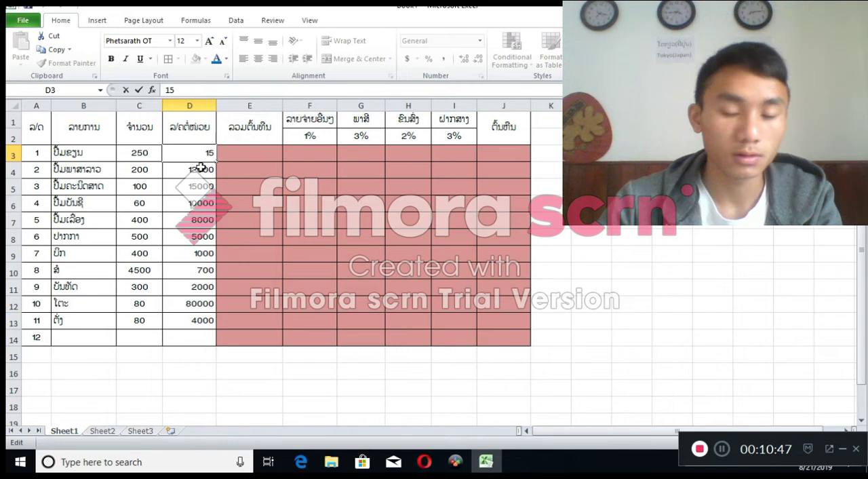
pyautogui.write('000')
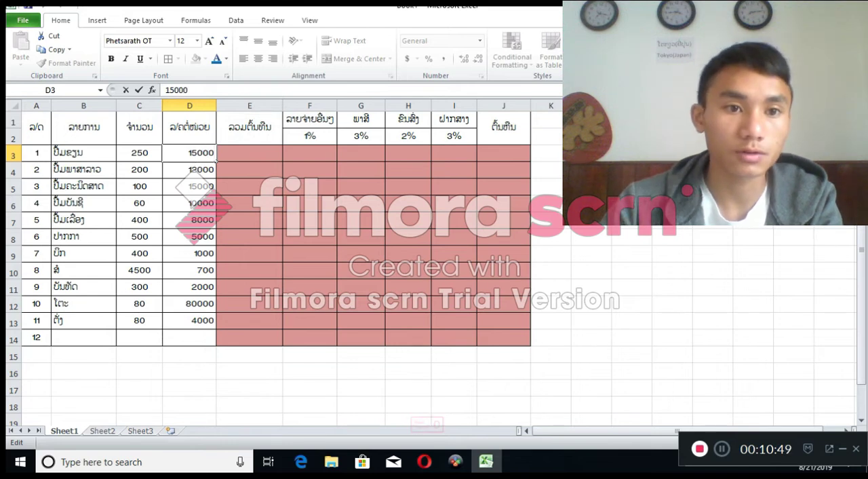
pyautogui.click(631, 137)
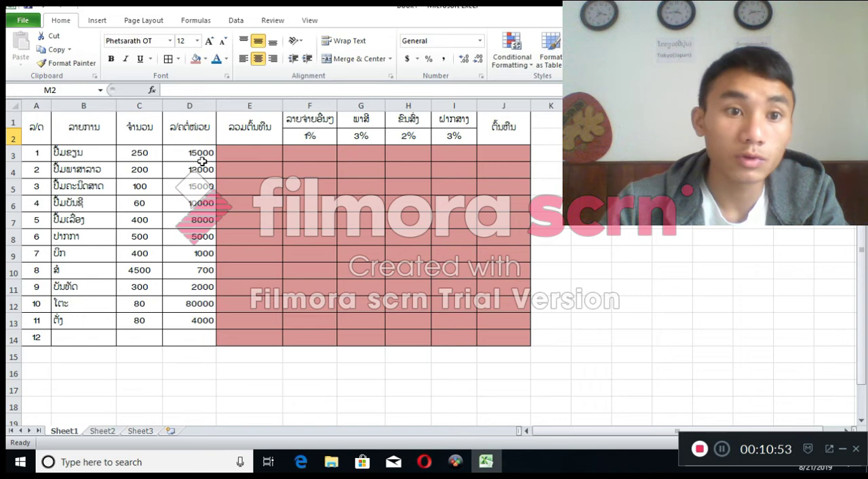
# Enter the unit price in D3 with a comma as the thousands separator, as 15,000
pyautogui.doubleClick(198, 153)
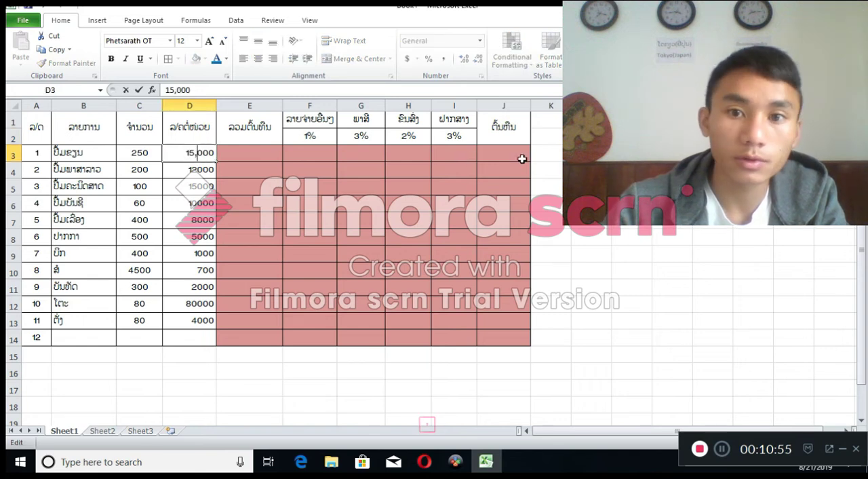
pyautogui.click(560, 154)
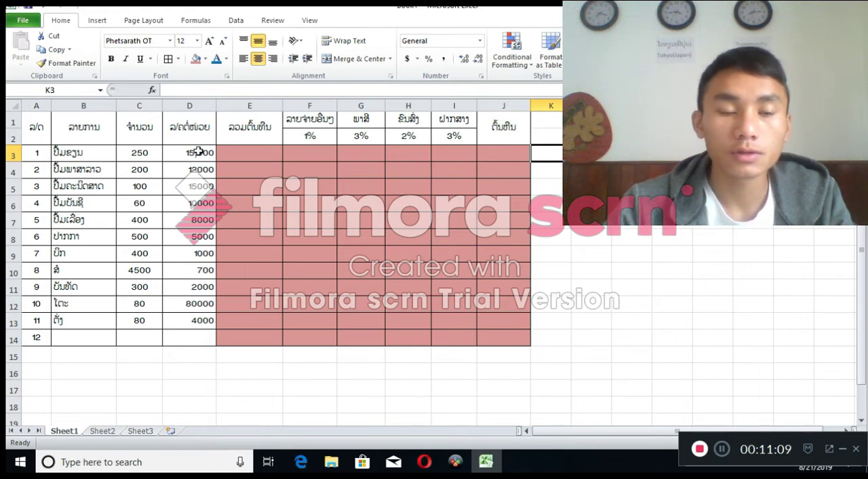
# Apply the custom number format #,##0 to the price and calculation cells D3:J14
pyautogui.moveTo(193, 154); pyautogui.dragTo(506, 340)
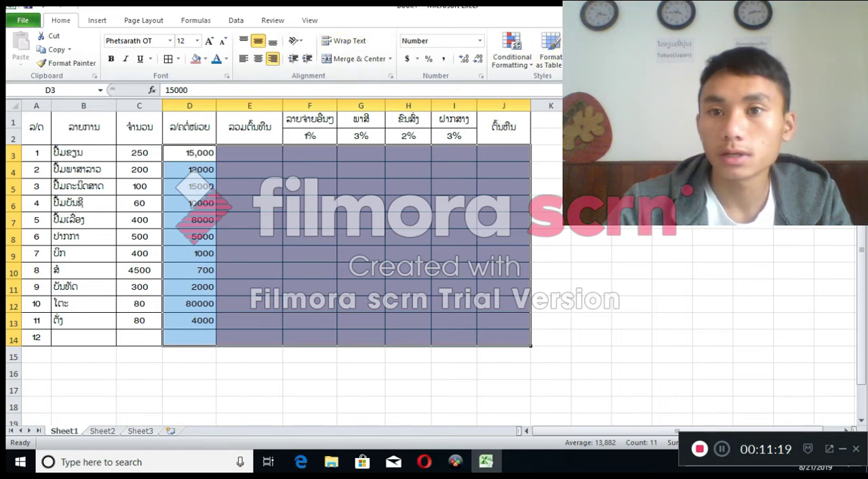
pyautogui.click(480, 44)
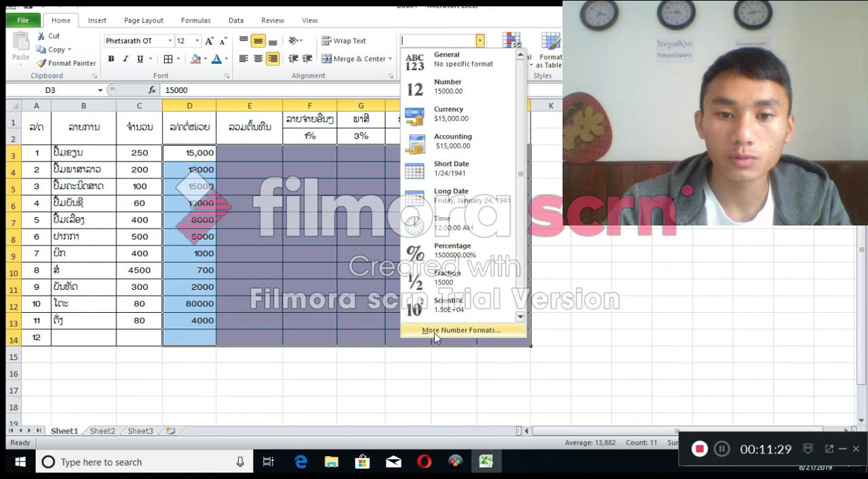
pyautogui.click(504, 331)
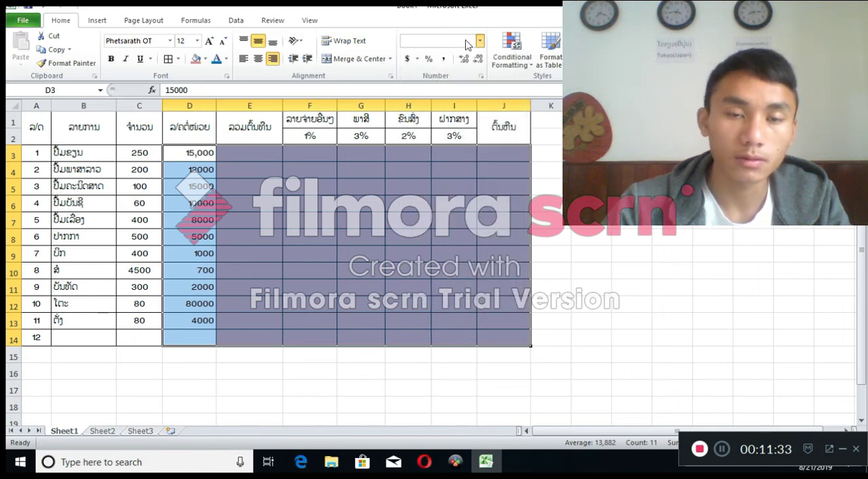
pyautogui.click(27, 142)
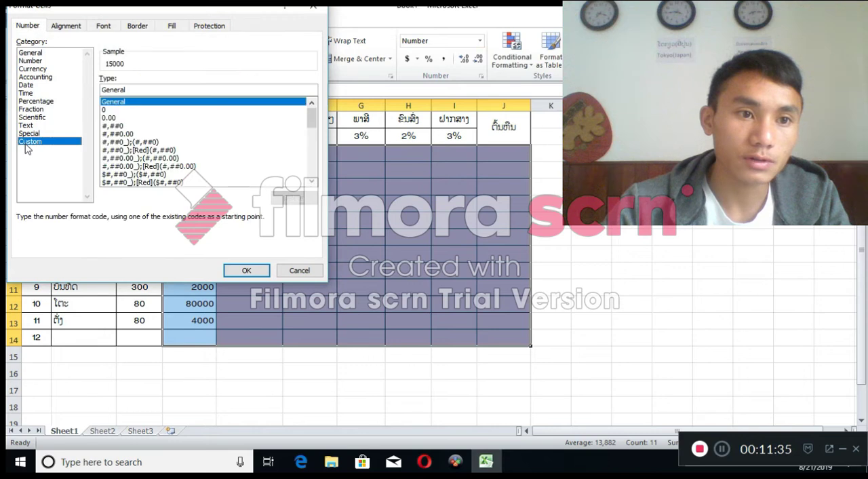
pyautogui.click(120, 126)
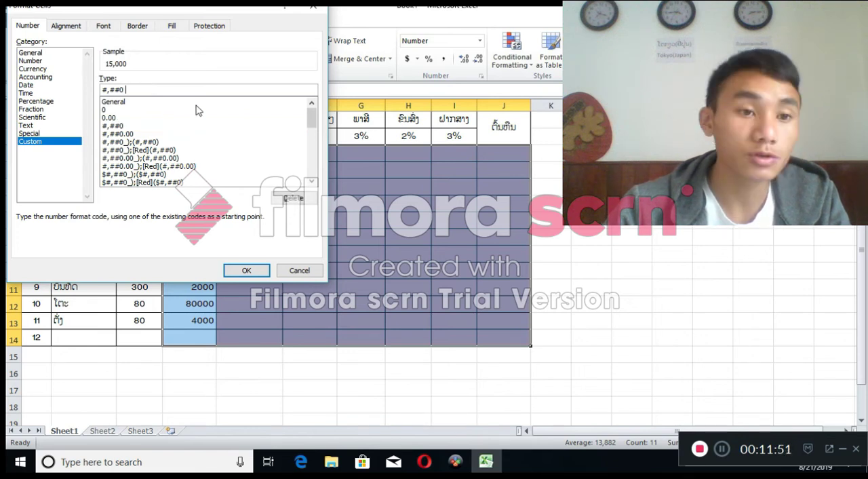
pyautogui.press('BackSpace')
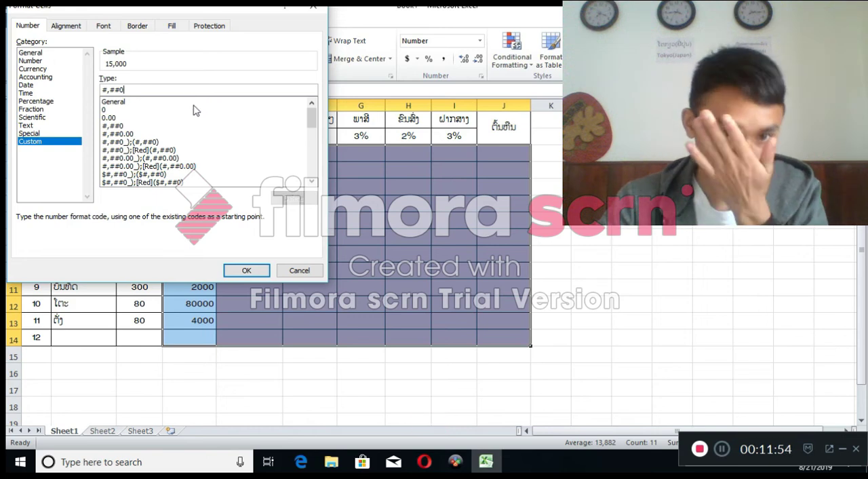
pyautogui.click(246, 269)
pyautogui.click(305, 243)
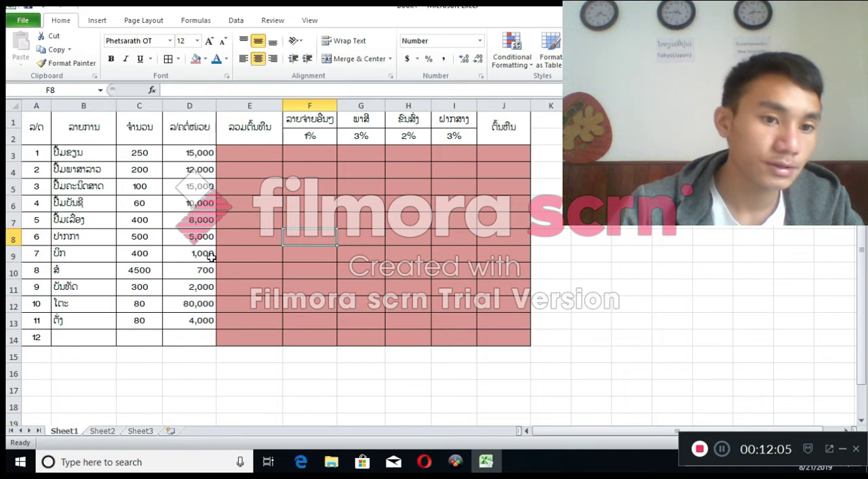
# Check the formatted unit prices in column D from D3 to D13, and select cell E3
pyautogui.click(199, 270)
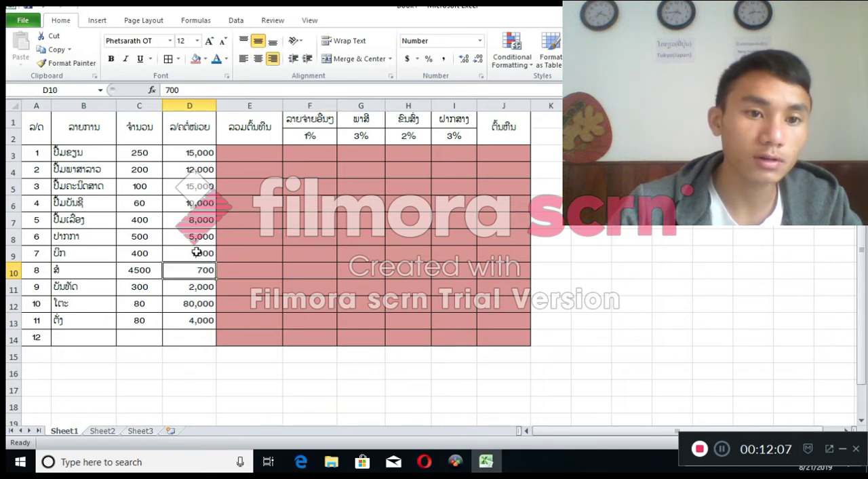
pyautogui.click(198, 156)
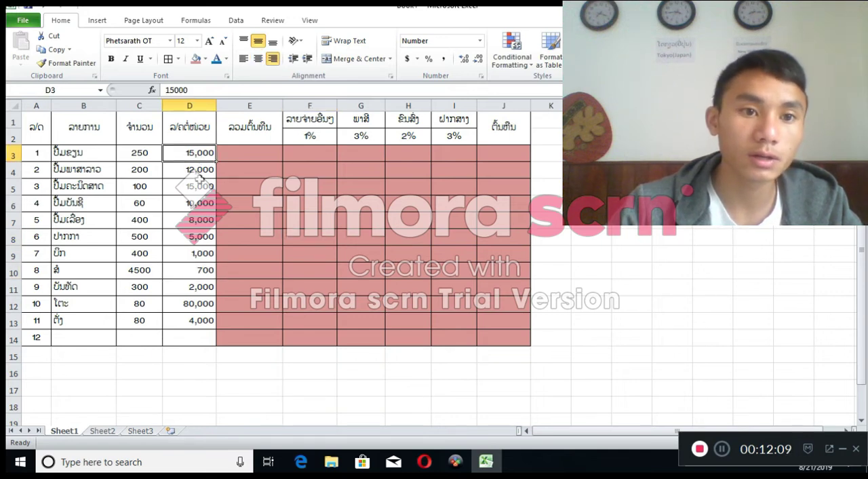
pyautogui.click(199, 183)
pyautogui.click(195, 303)
pyautogui.click(198, 324)
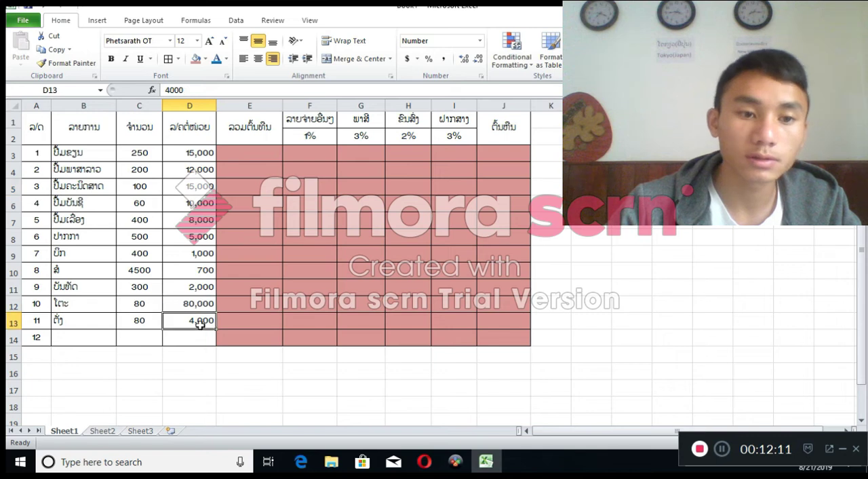
pyautogui.click(249, 152)
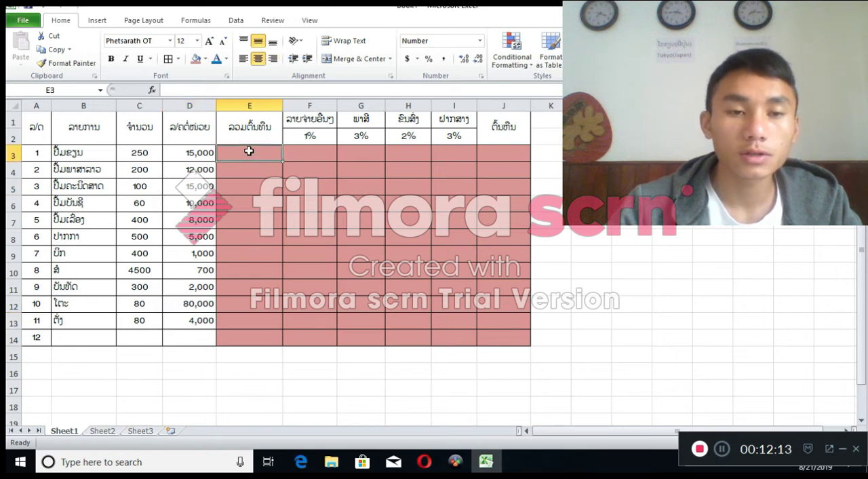
# Left-align the shaded calculation cells E3:J14
pyautogui.moveTo(248, 151); pyautogui.dragTo(507, 337)
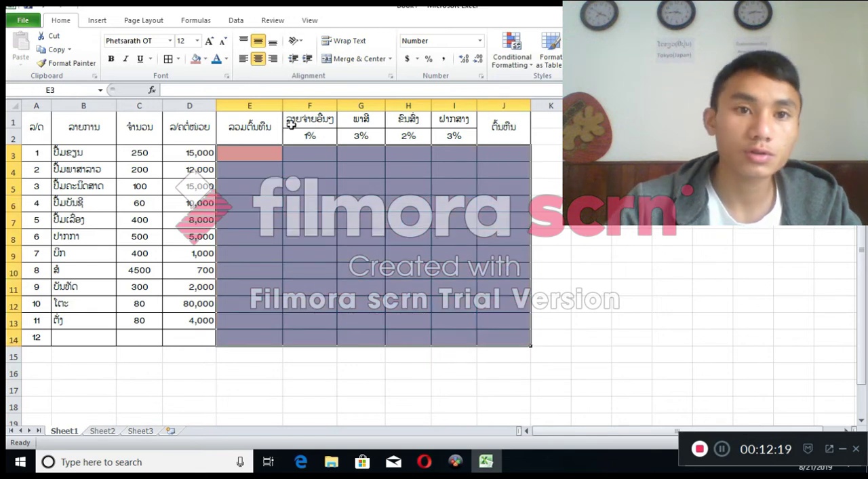
pyautogui.click(242, 61)
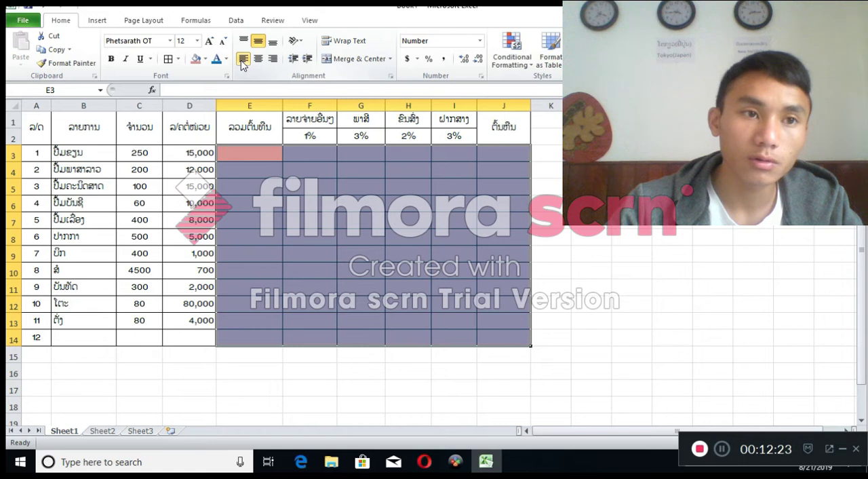
pyautogui.click(310, 288)
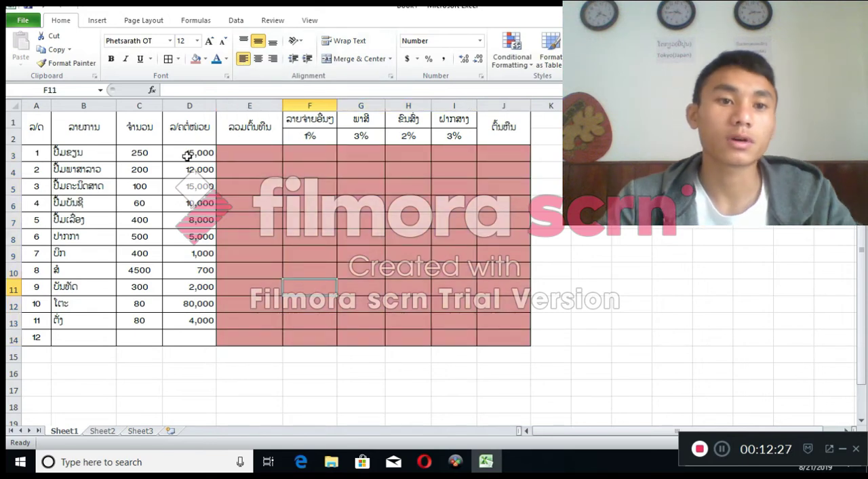
pyautogui.moveTo(184, 153); pyautogui.dragTo(207, 344)
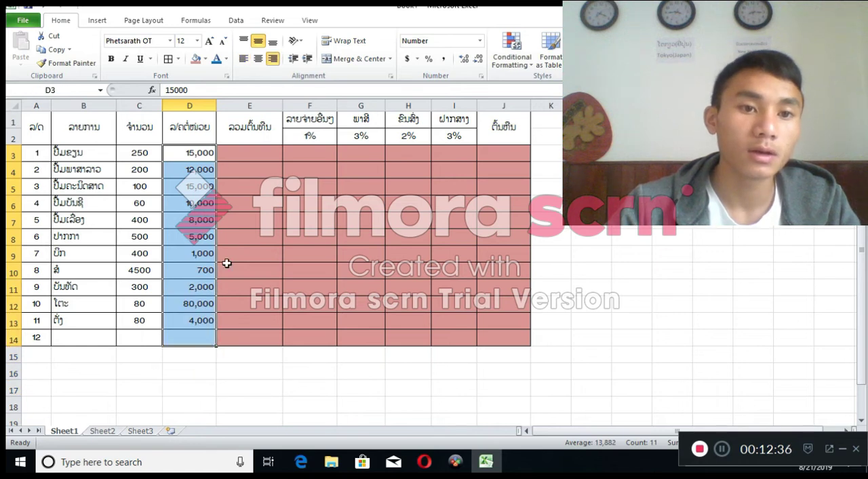
# Enter the formula =C3*D3 in E3 to multiply the first item's quantity by its unit price
pyautogui.click(243, 155)
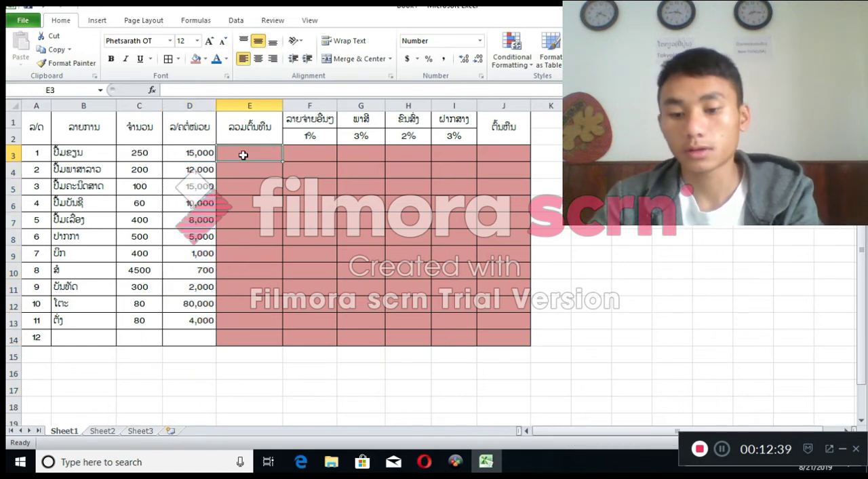
pyautogui.press('shift')
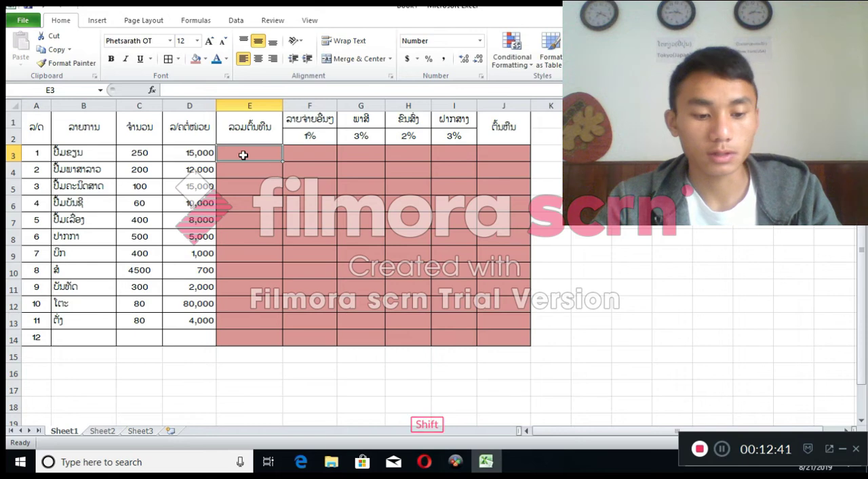
pyautogui.press('alt')
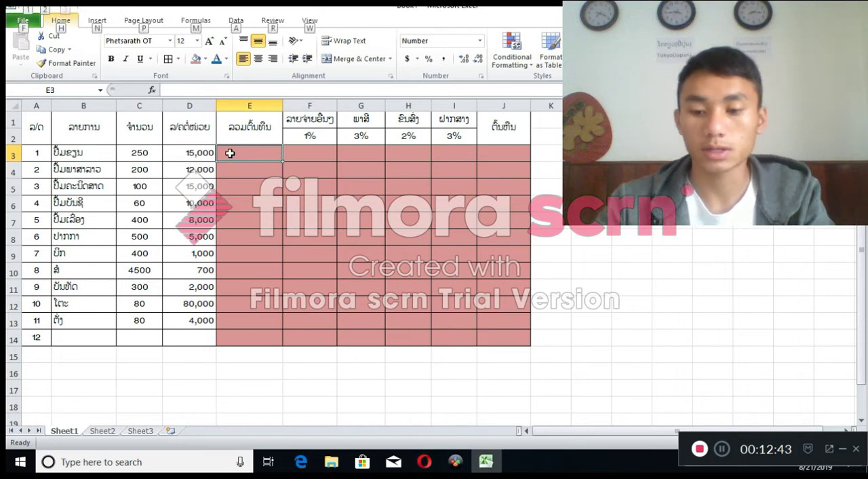
pyautogui.click(544, 173)
pyautogui.click(249, 147)
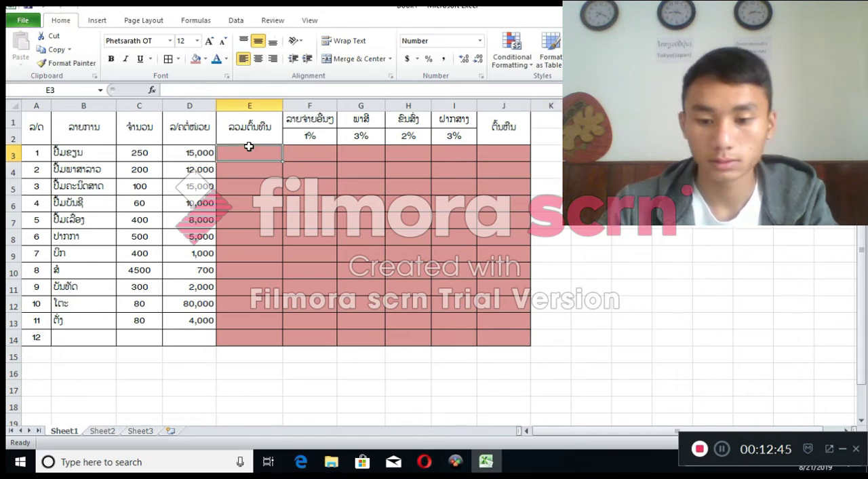
pyautogui.write('ໍ')
pyautogui.press('BackSpace')
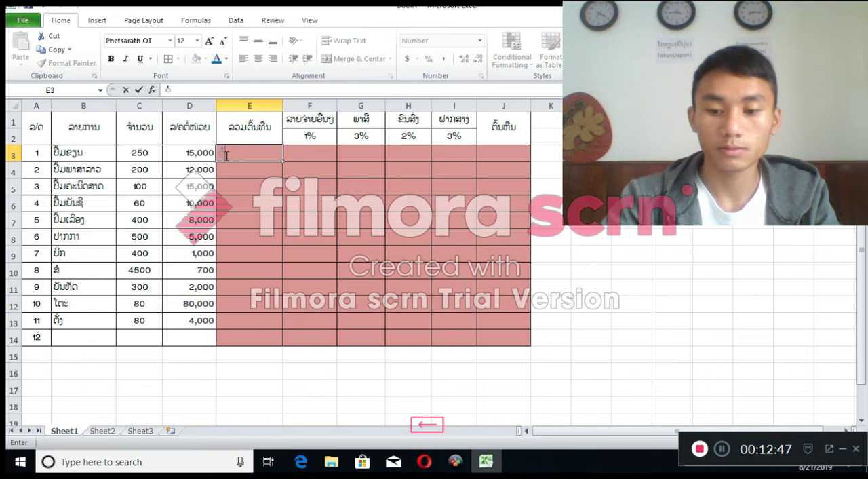
pyautogui.press('shift')
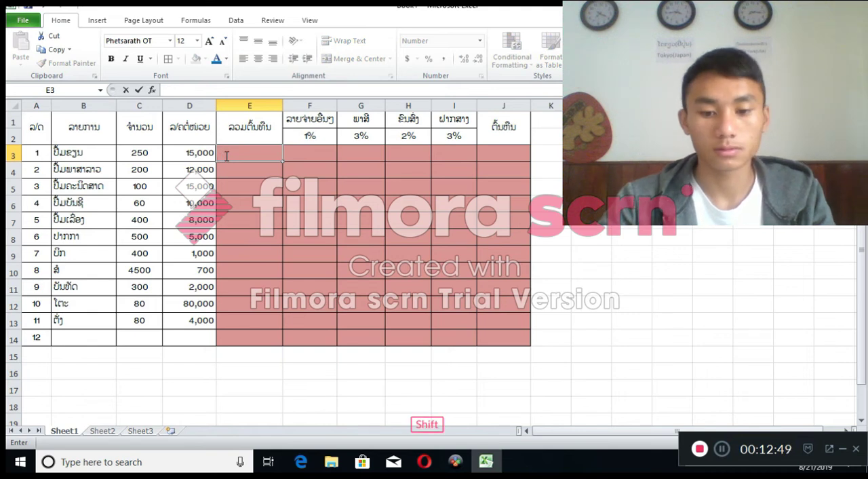
pyautogui.write('=')
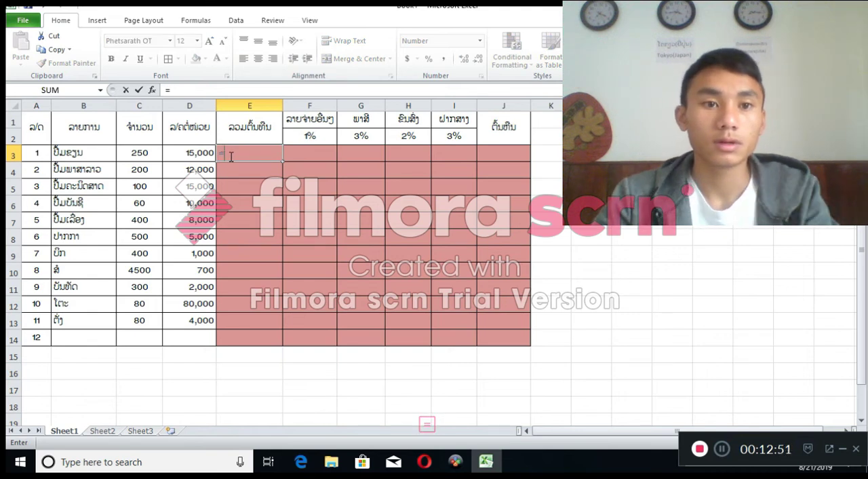
pyautogui.click(138, 154)
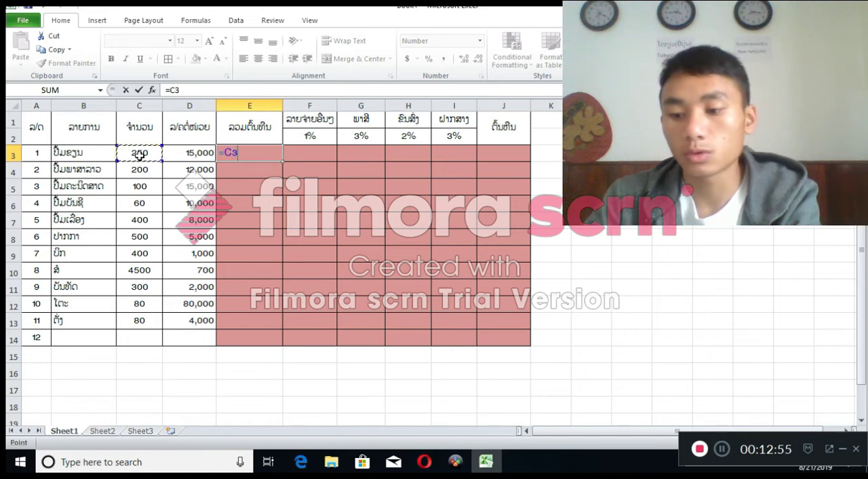
pyautogui.write('*')
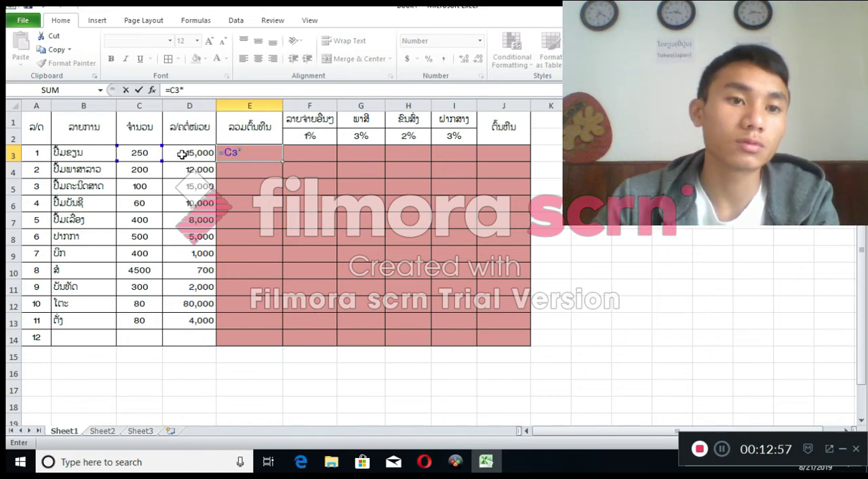
pyautogui.click(181, 154)
pyautogui.press('Return')
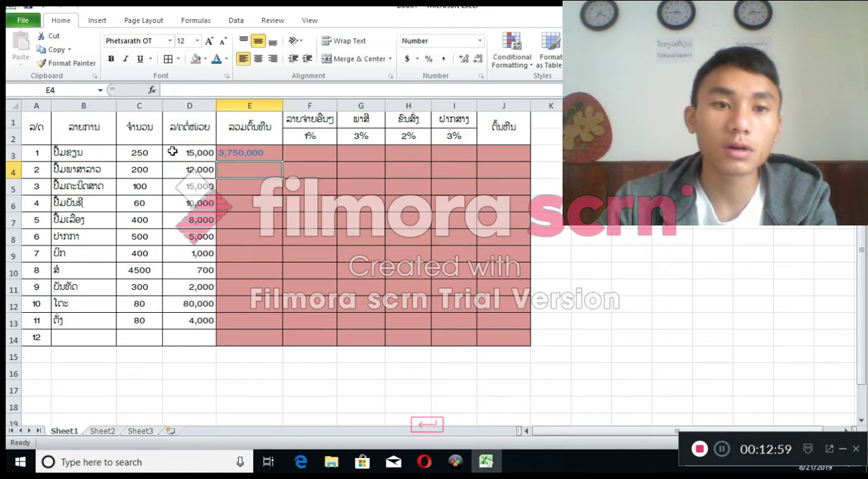
# Change the first item's unit price in D3 to 1500 and check the total in E3
pyautogui.click(247, 156)
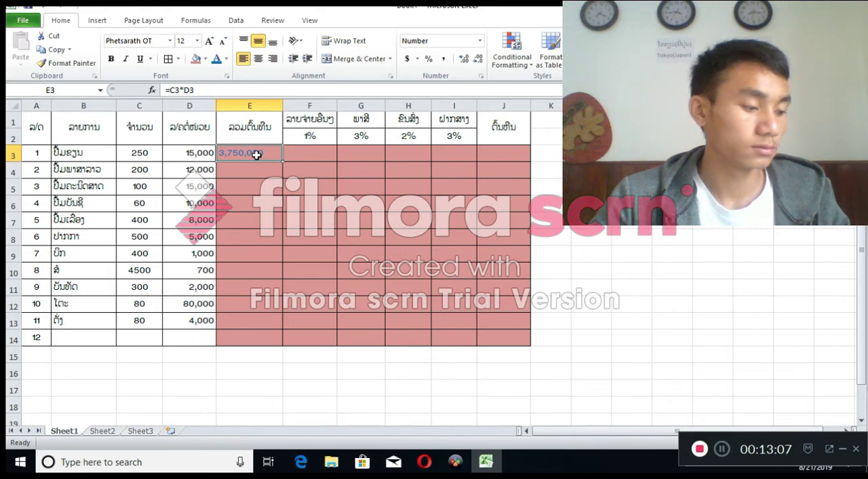
pyautogui.doubleClick(206, 153)
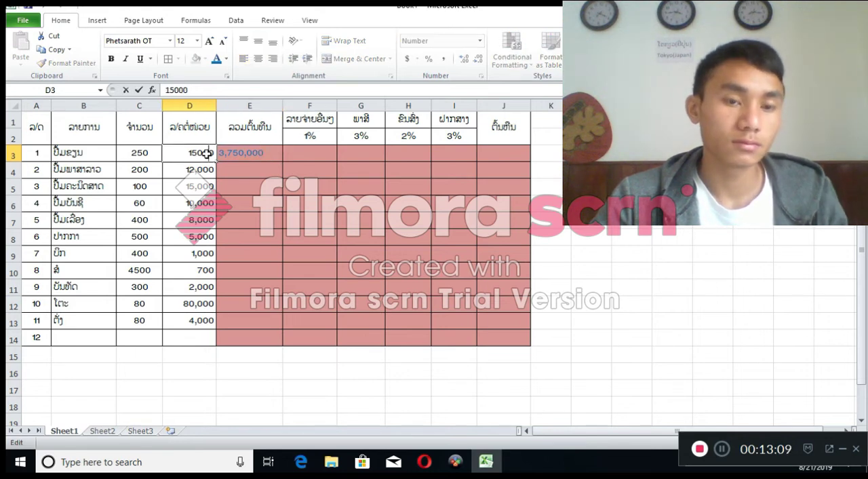
pyautogui.press('BackSpace')
pyautogui.click(424, 198)
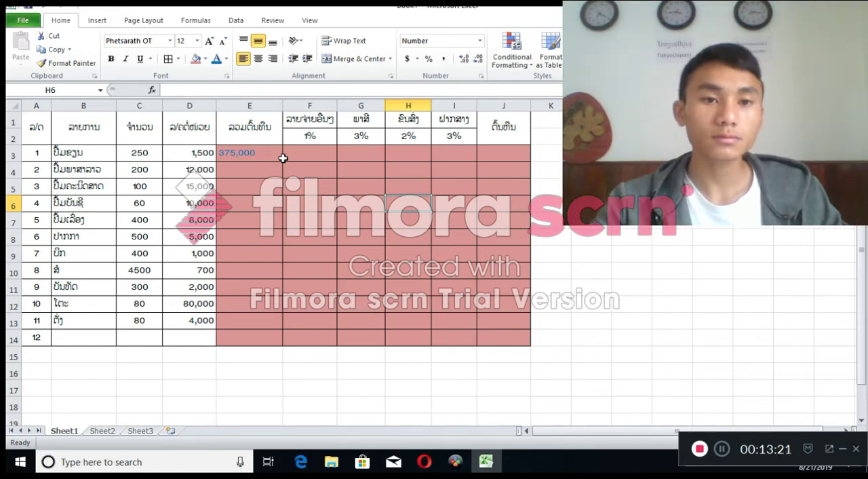
pyautogui.click(265, 155)
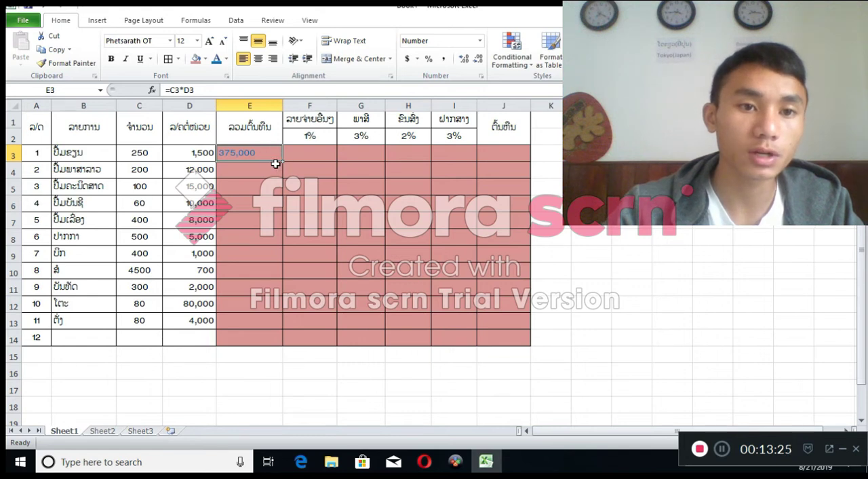
# Enter the formula =C4*D4 in E4 for the second item's total cost
pyautogui.click(265, 171)
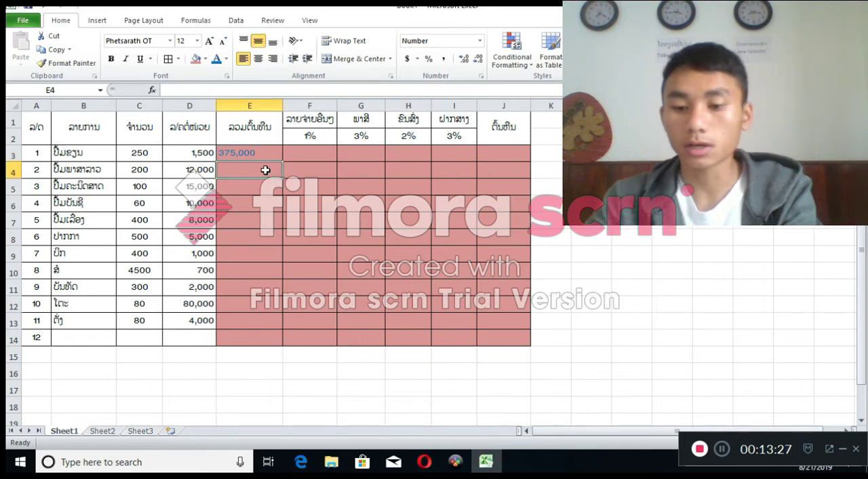
pyautogui.write('=')
pyautogui.click(138, 171)
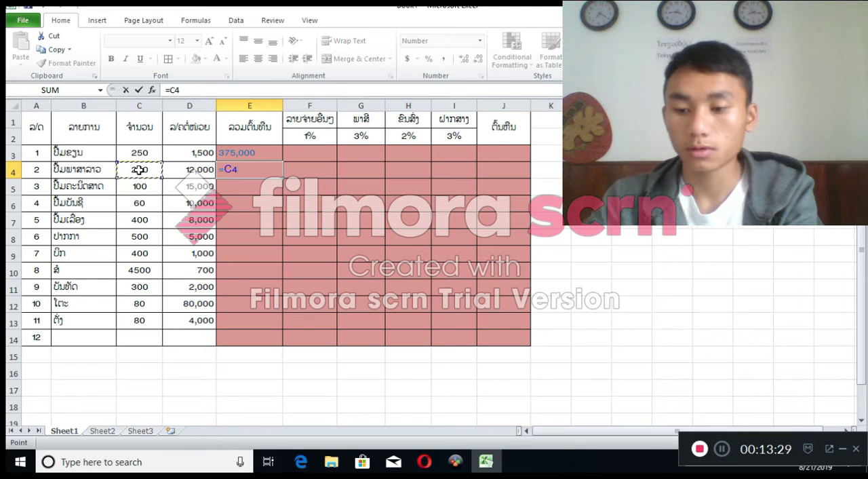
pyautogui.write('*')
pyautogui.click(175, 170)
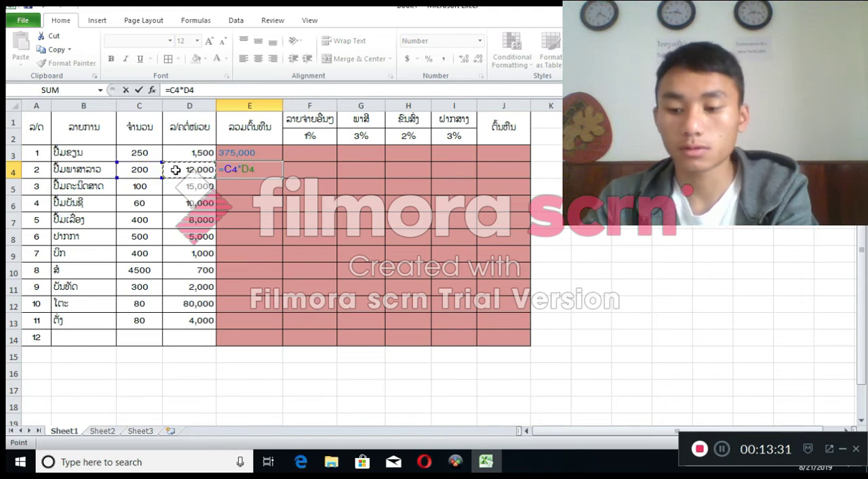
pyautogui.press('Return')
# Fill the E4 total formula down to E13 and compare it with the formula in E3
pyautogui.click(265, 171)
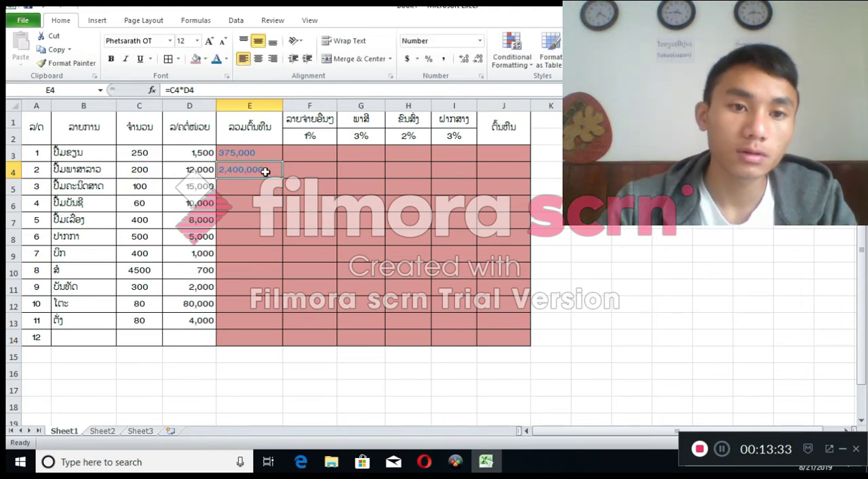
pyautogui.moveTo(283, 178); pyautogui.dragTo(291, 327)
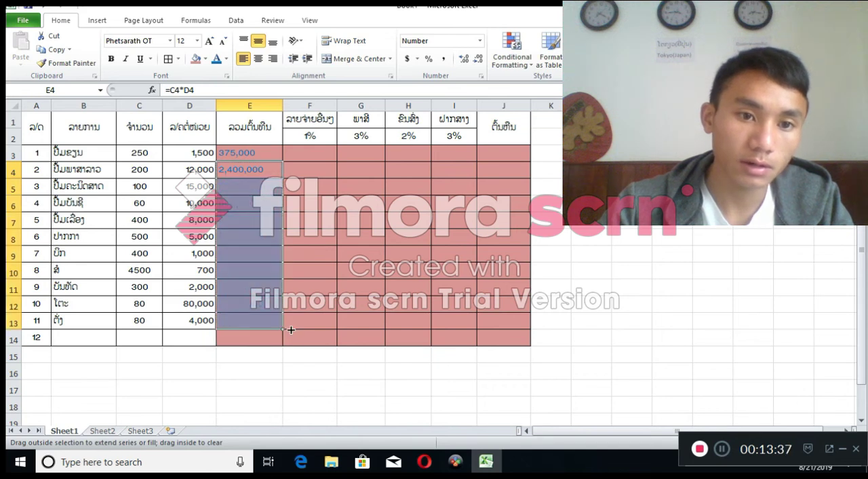
pyautogui.click(271, 278)
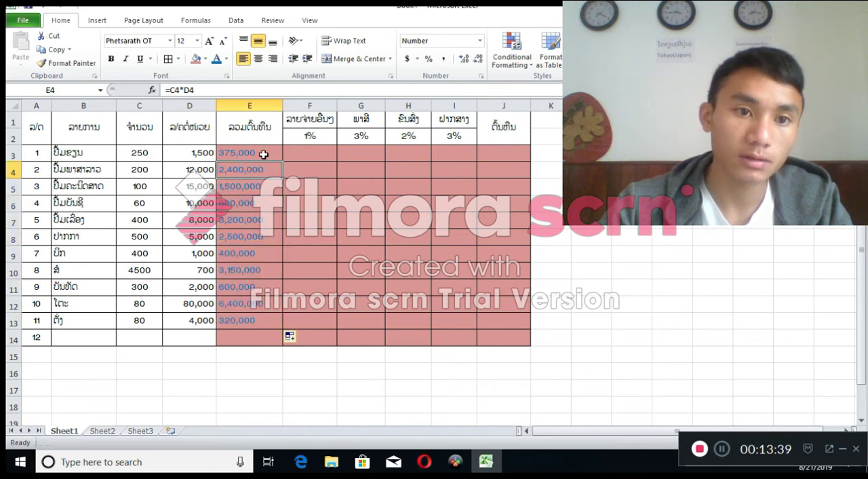
pyautogui.click(264, 154)
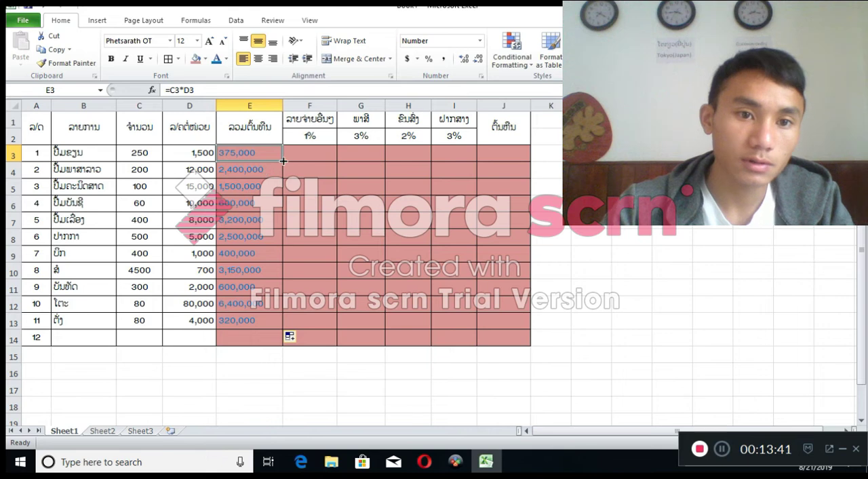
pyautogui.click(271, 167)
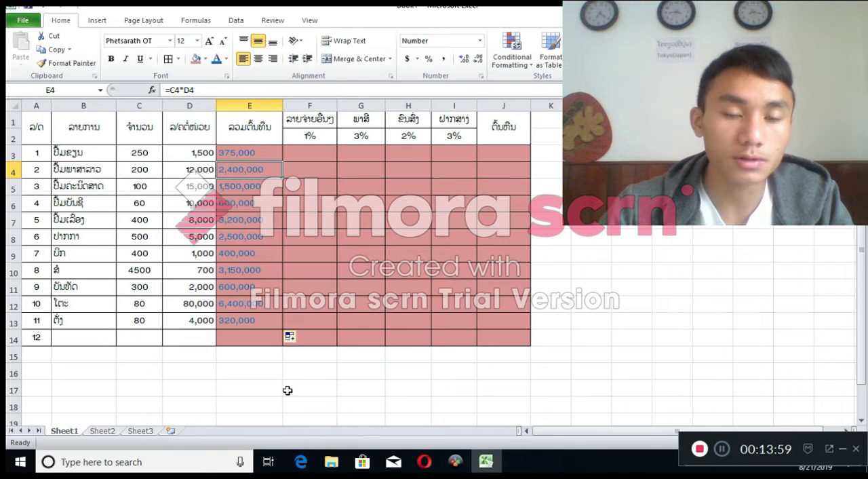
# Enter the formula =E3*1% in F3 for the first item's other expenses, and select F3
pyautogui.click(313, 153)
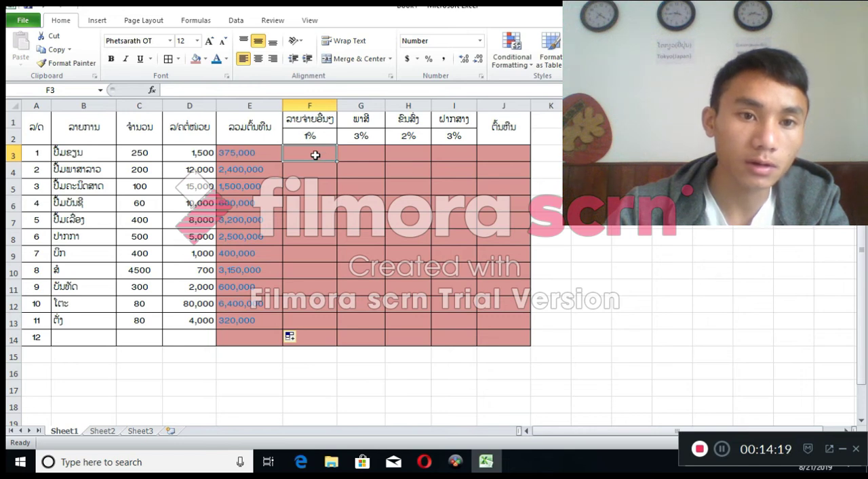
pyautogui.click(242, 156)
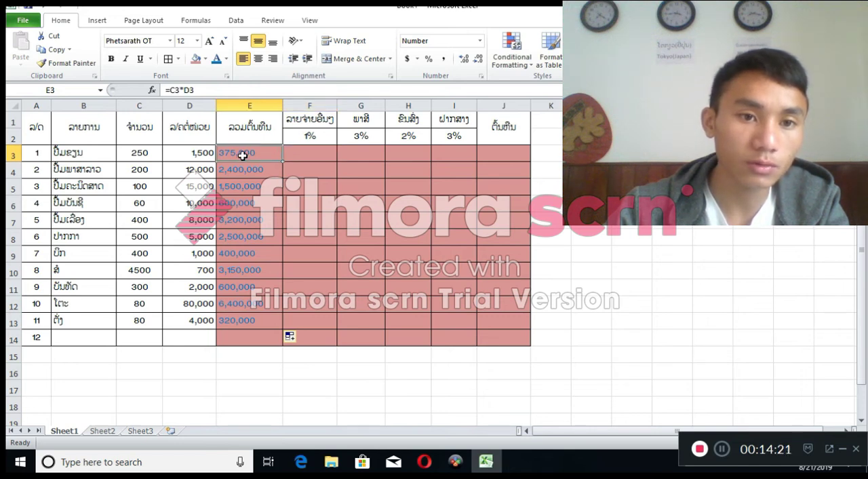
pyautogui.click(311, 157)
pyautogui.write('=')
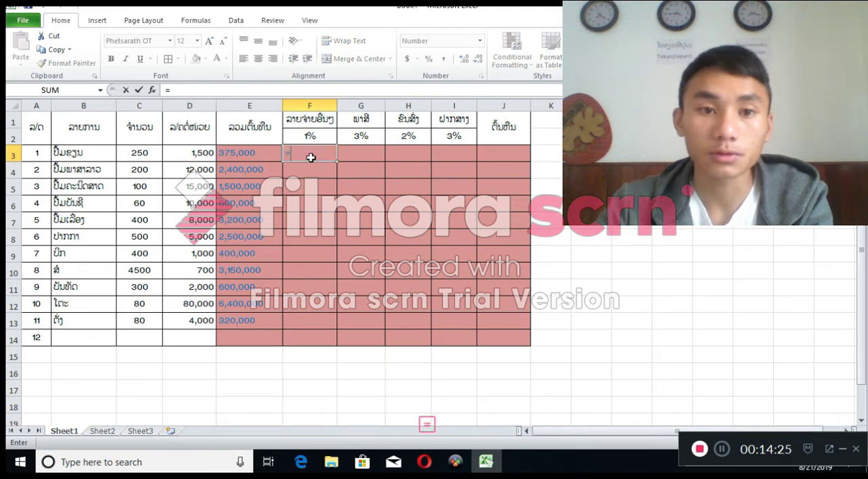
pyautogui.click(250, 156)
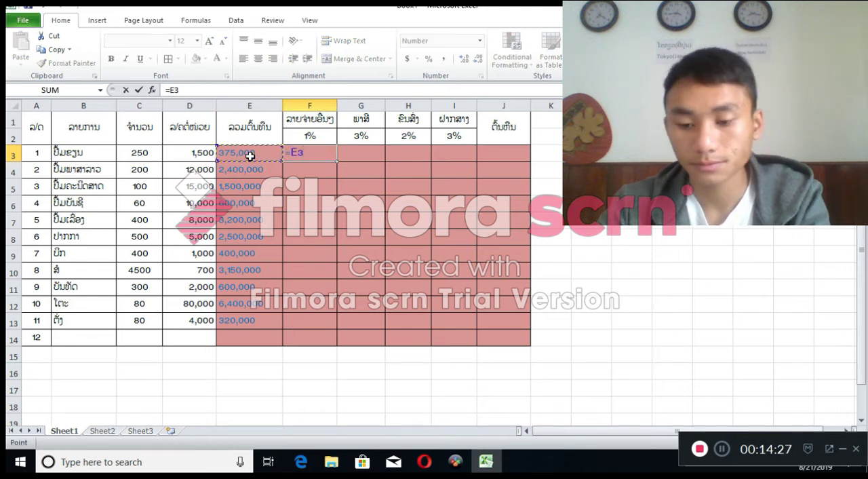
pyautogui.write('*')
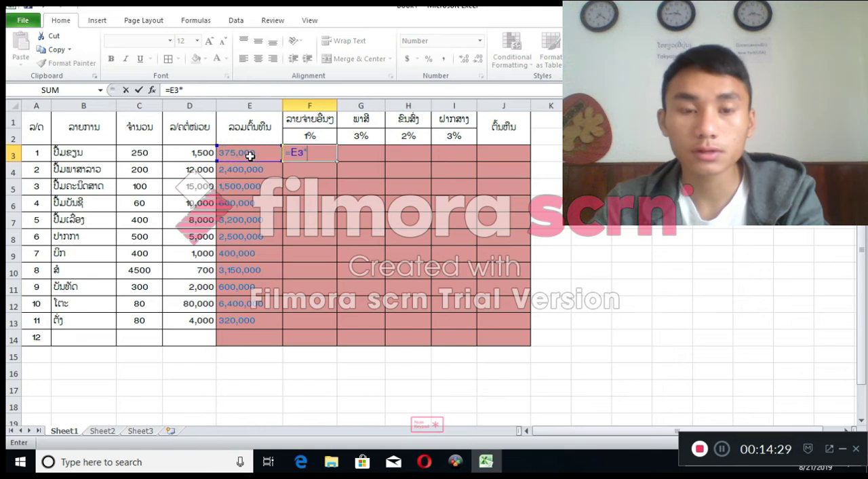
pyautogui.write('1')
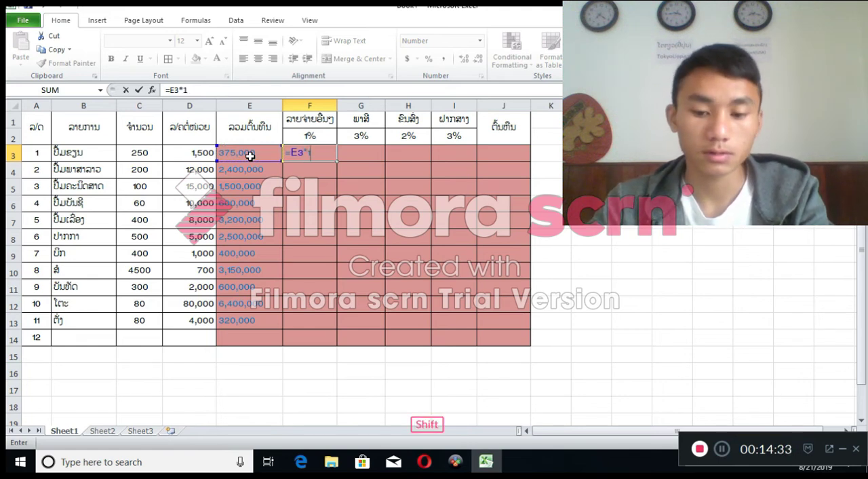
pyautogui.write('%')
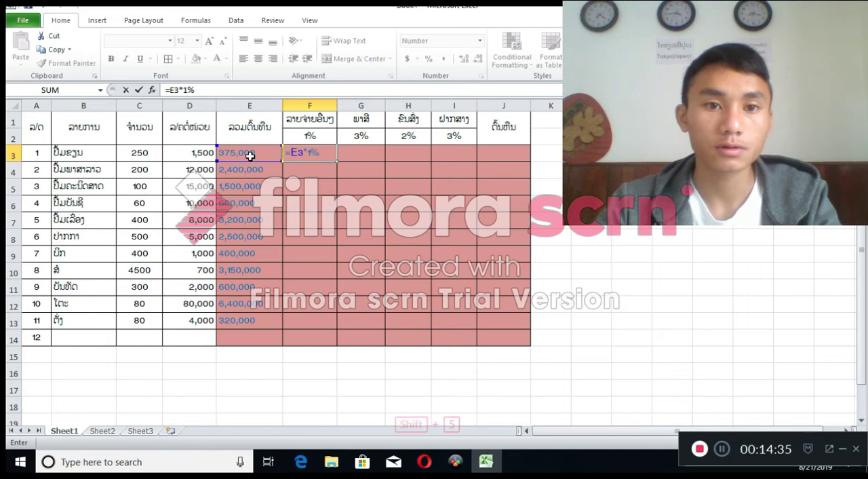
pyautogui.press('Return')
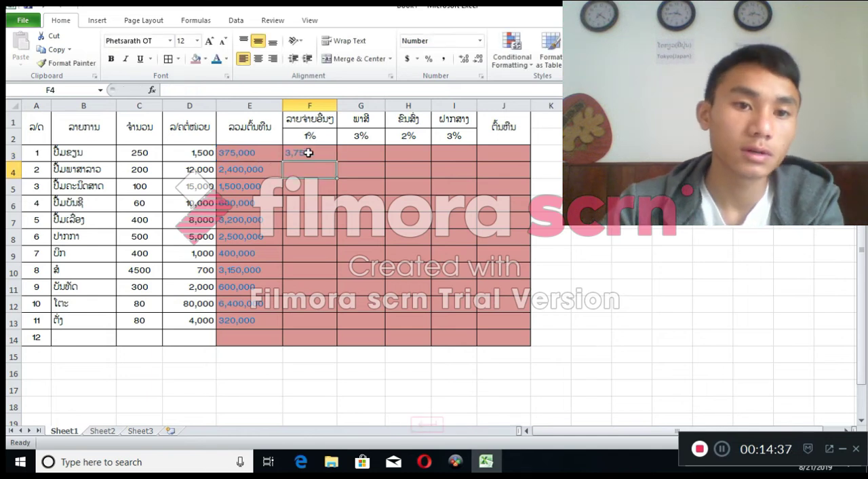
pyautogui.click(306, 154)
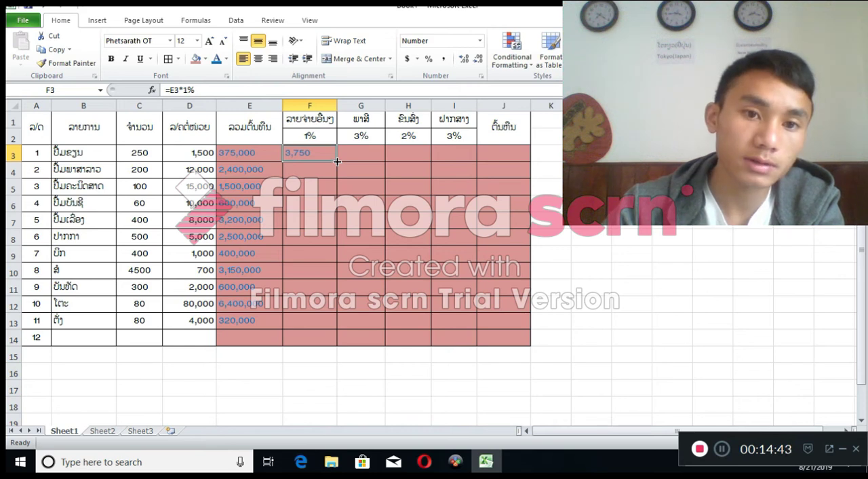
# Fill the F3 formula down to F13, and enter =E3*3% in G3 for the tax and fill it down to G13
pyautogui.moveTo(337, 161); pyautogui.dragTo(331, 332)
pyautogui.click(365, 151)
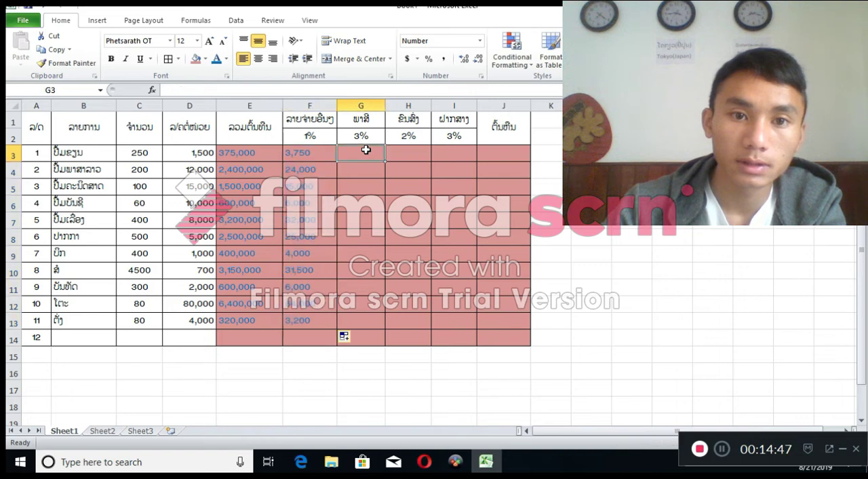
pyautogui.write('=')
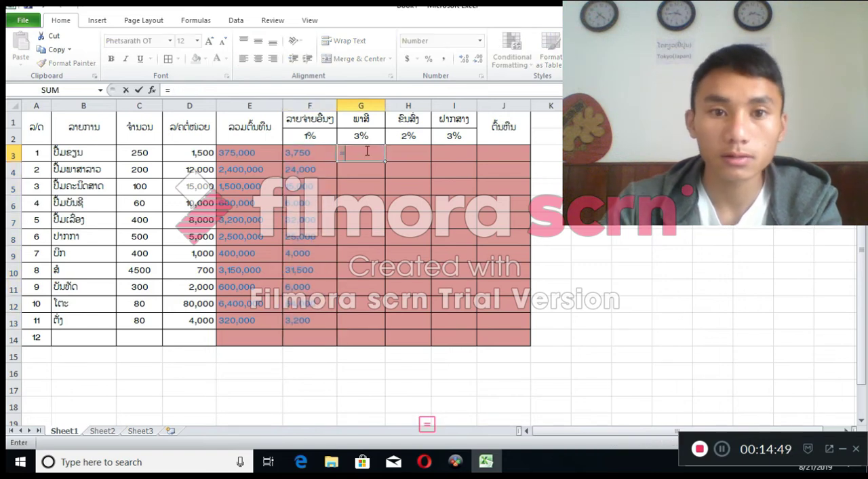
pyautogui.click(246, 152)
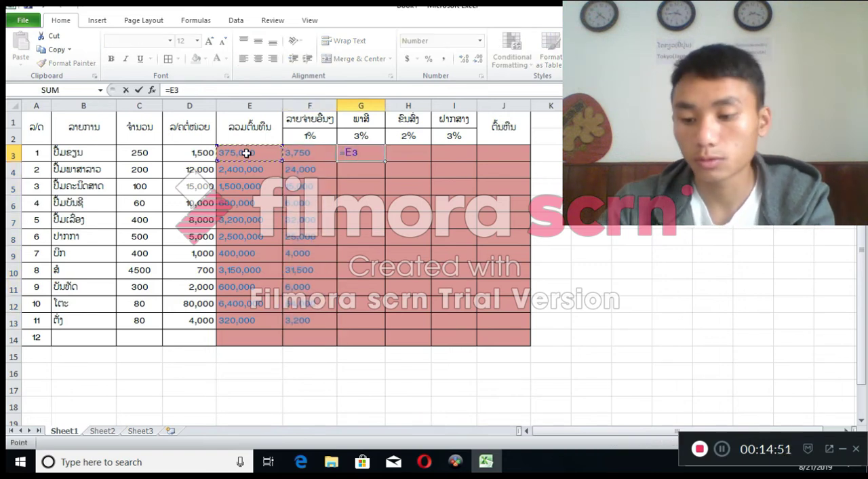
pyautogui.write('*3')
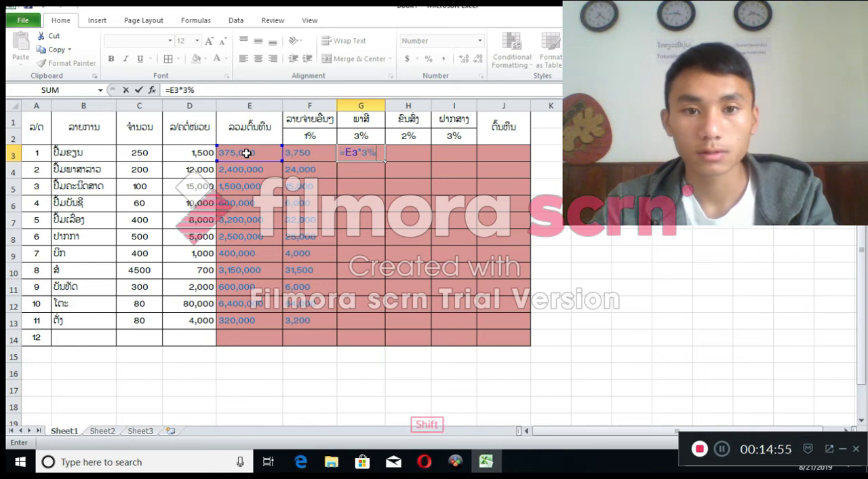
pyautogui.press('Return')
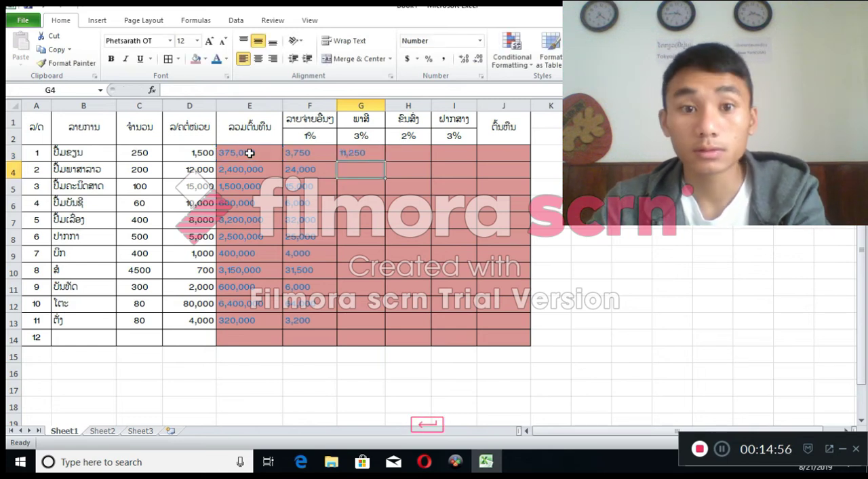
pyautogui.click(366, 150)
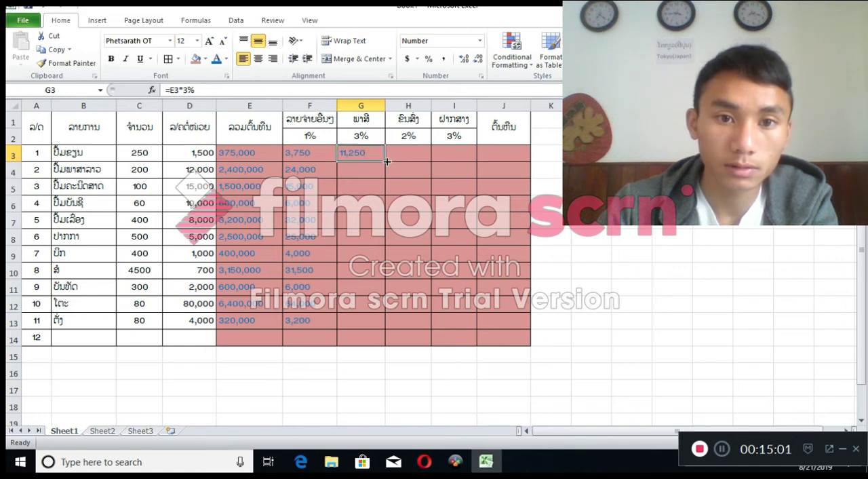
pyautogui.moveTo(385, 174); pyautogui.dragTo(385, 325)
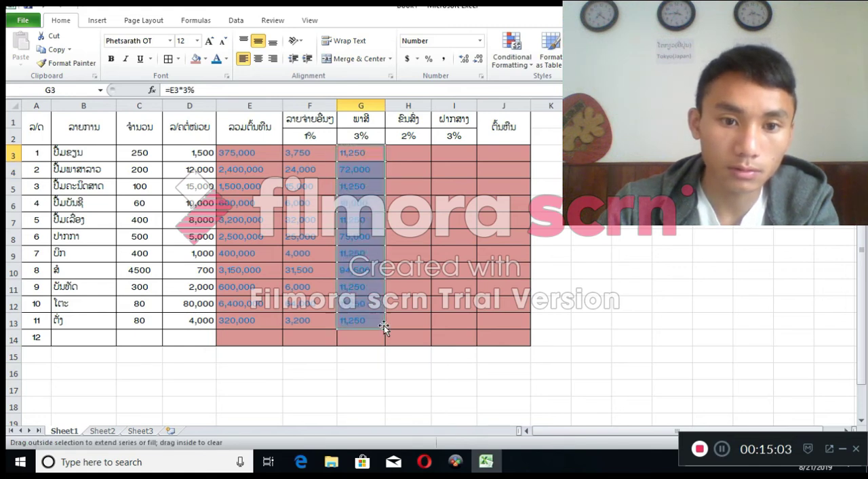
# Enter the formula =E3*2% in H3 for the first item's transport cost and fill it down to H13
pyautogui.click(405, 152)
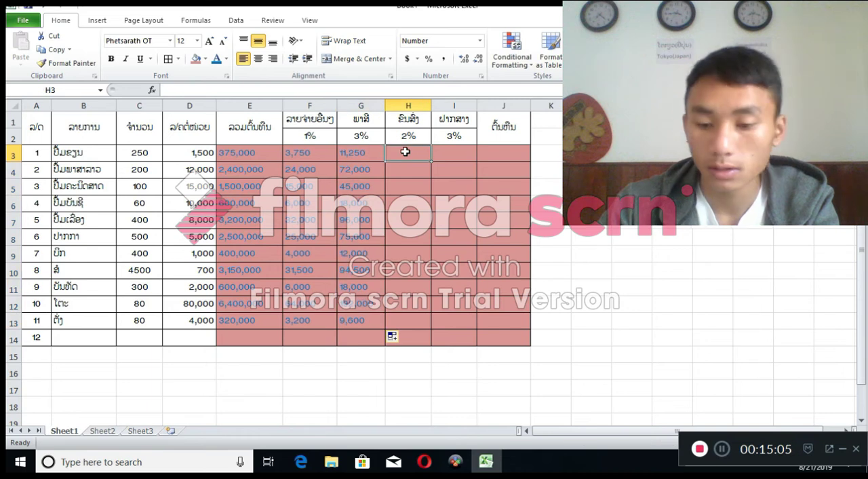
pyautogui.write('=')
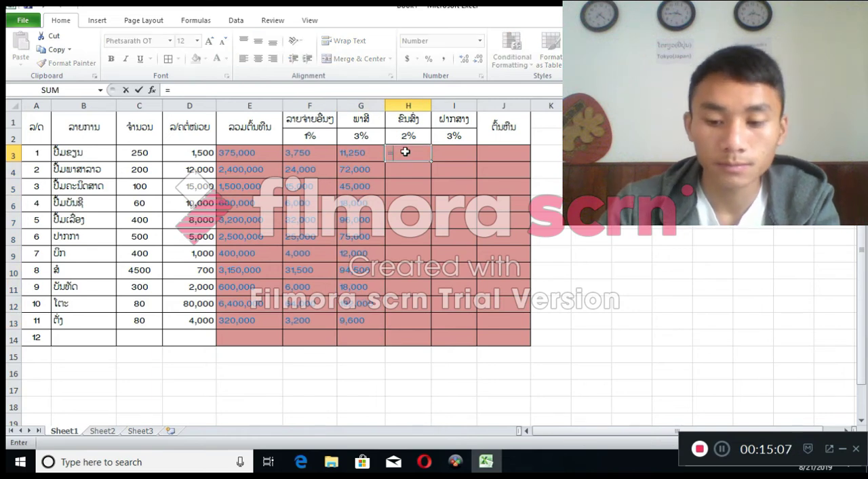
pyautogui.click(248, 154)
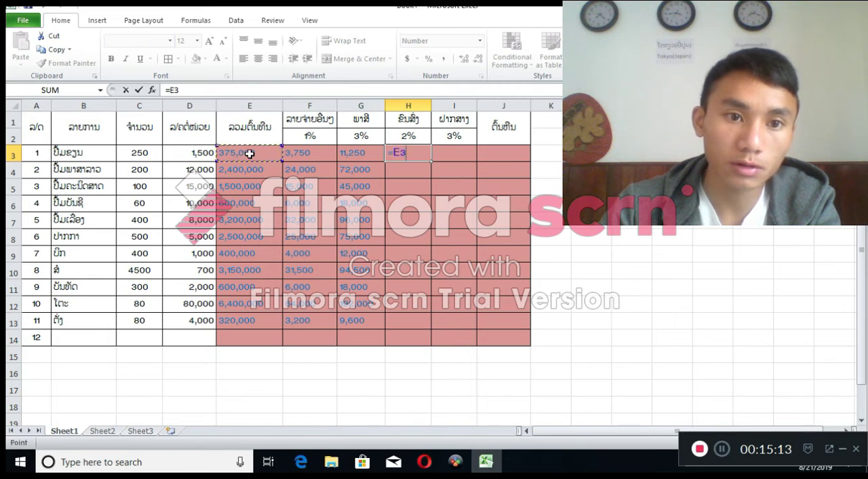
pyautogui.press('shift')
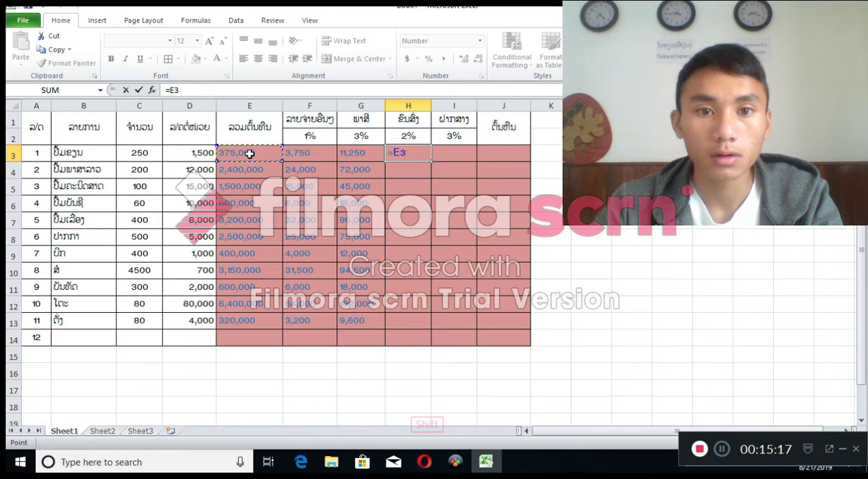
pyautogui.write('*')
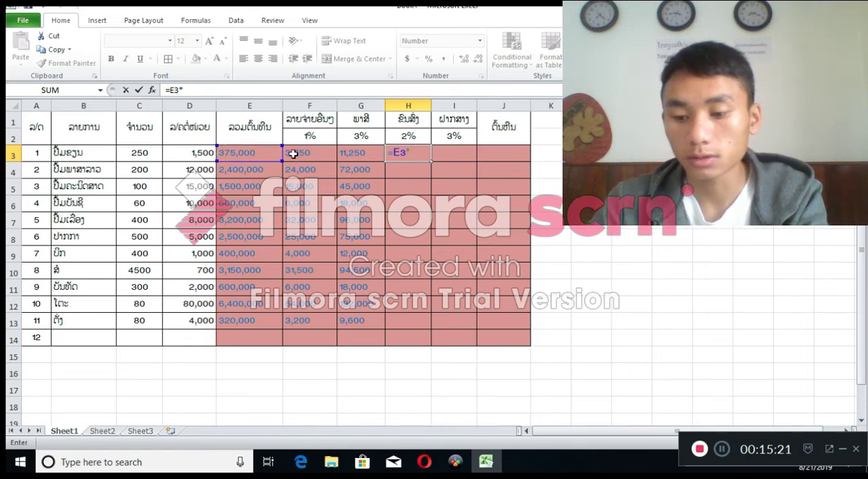
pyautogui.write('2')
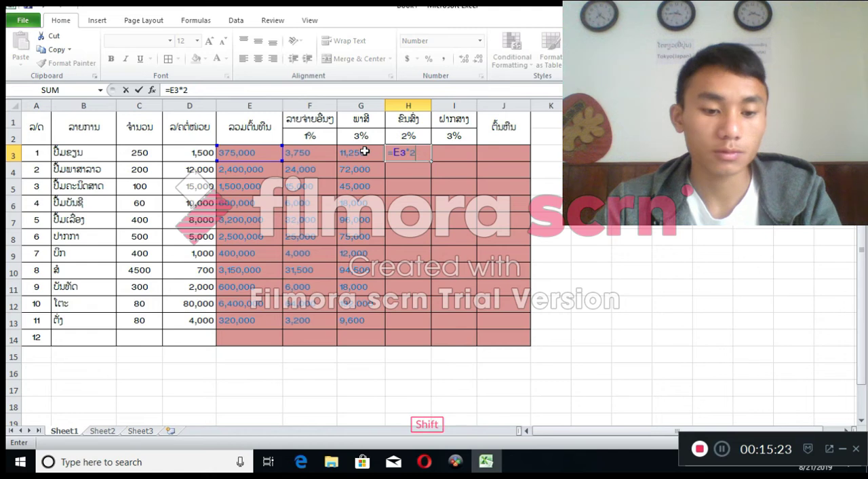
pyautogui.write('%')
pyautogui.press('Return')
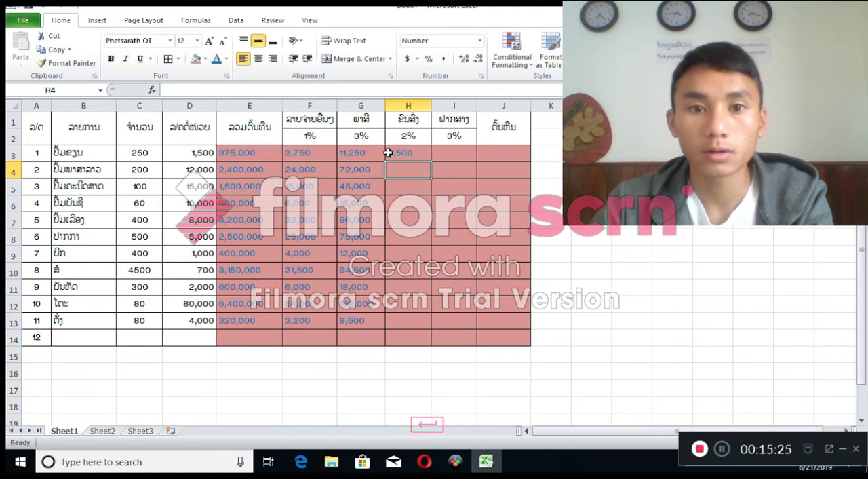
pyautogui.click(413, 156)
pyautogui.moveTo(432, 163); pyautogui.dragTo(428, 320)
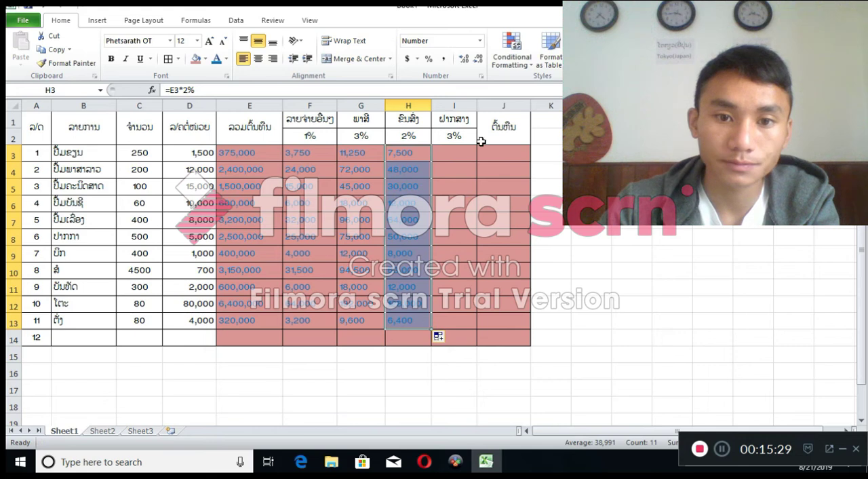
# Enter the formula =E3*3% in I3 for the first item's storage cost and fill it down to I13
pyautogui.click(451, 154)
pyautogui.write('=')
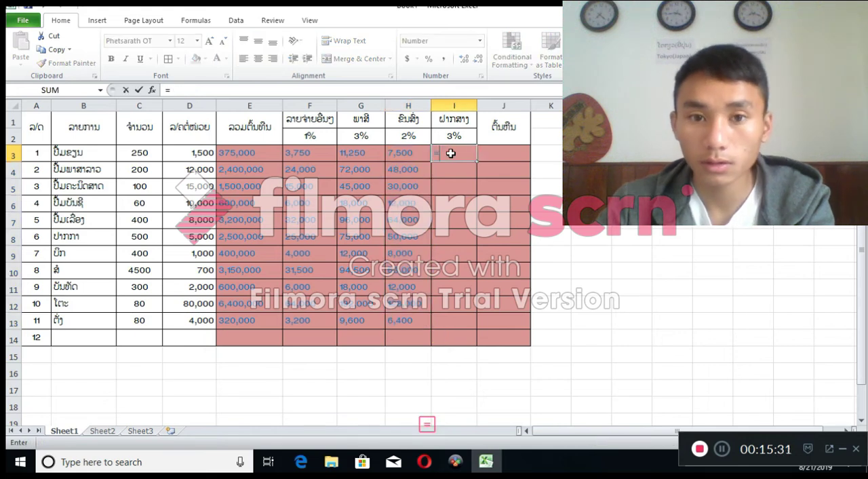
pyautogui.press('shift')
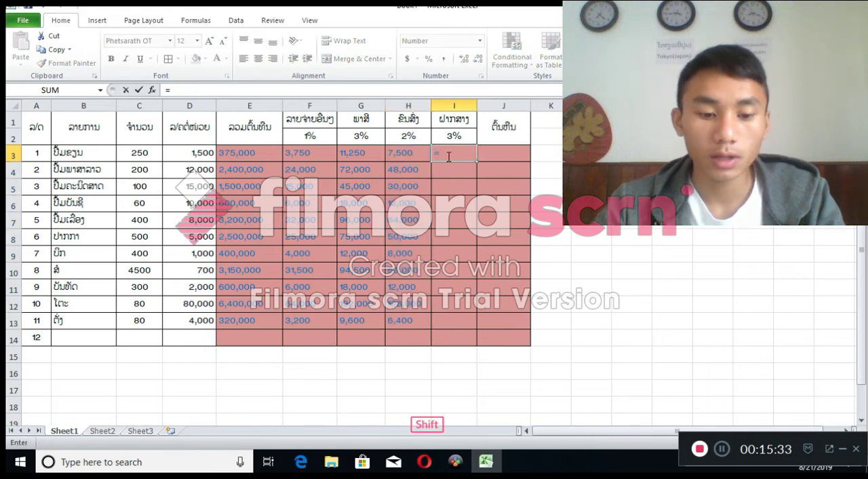
pyautogui.click(250, 154)
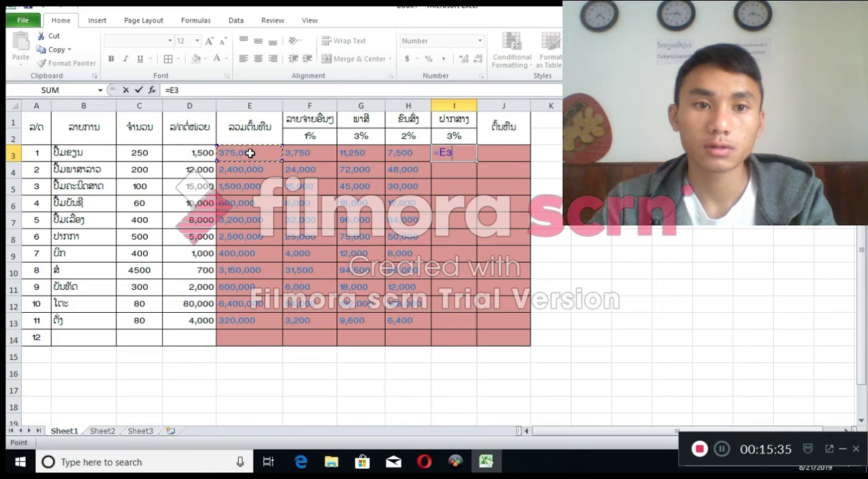
pyautogui.write('*')
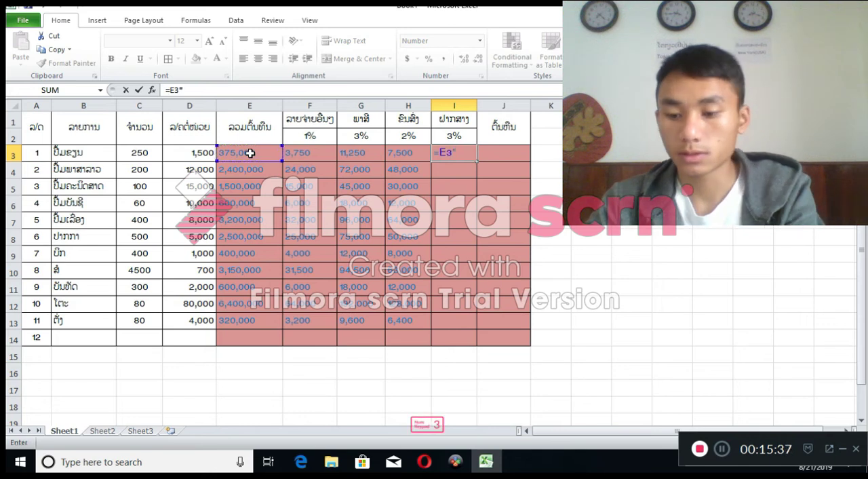
pyautogui.write('3')
pyautogui.press('shift')
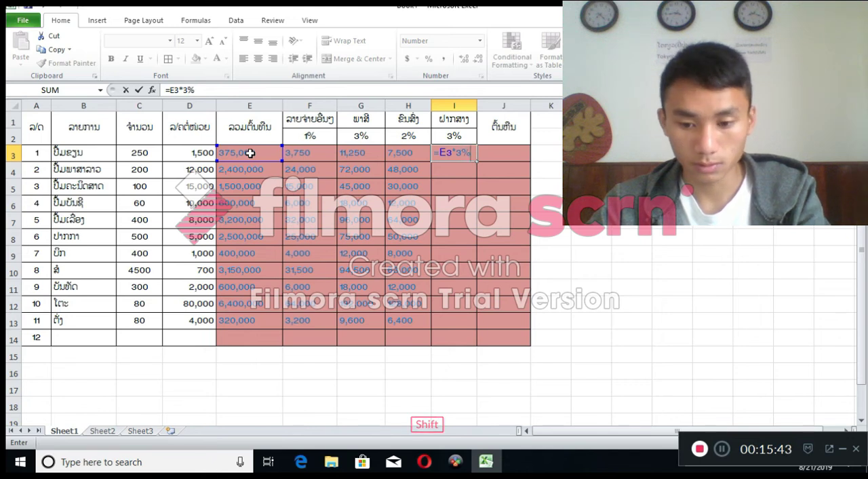
pyautogui.press('Return')
pyautogui.click(445, 156)
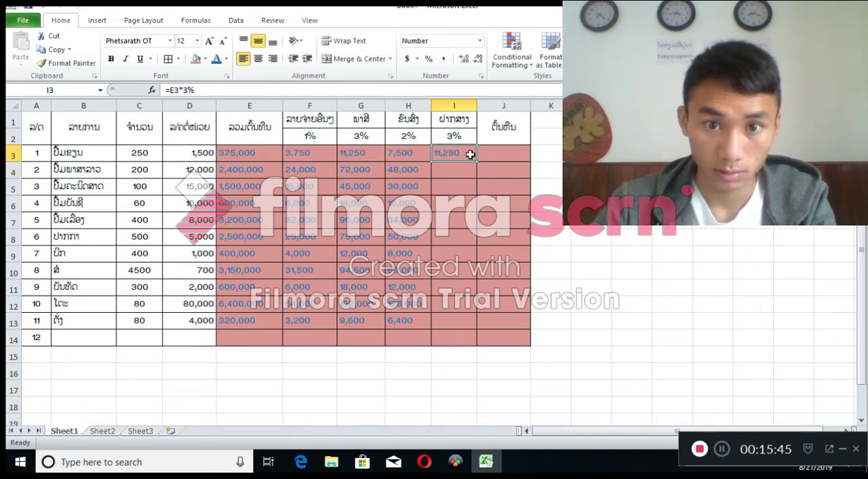
pyautogui.moveTo(477, 162); pyautogui.dragTo(474, 323)
# Widen column J slightly and change its header in J1 to ລວມຕົ້ນທຶນ
pyautogui.click(511, 158)
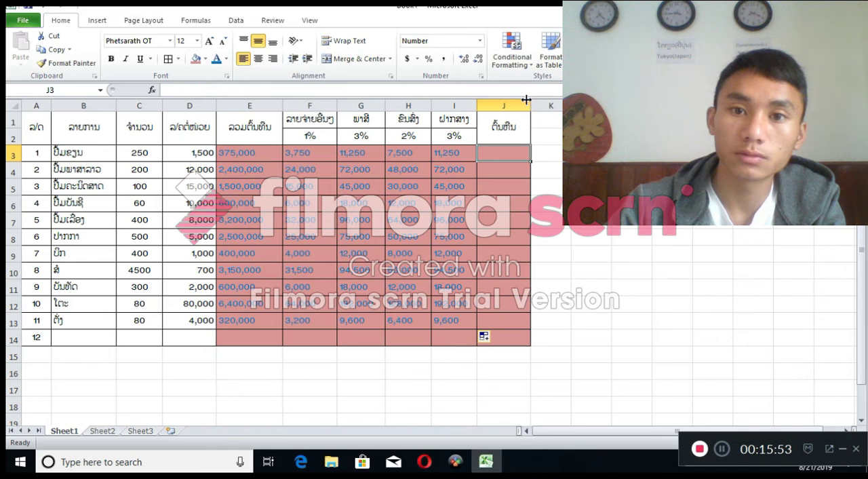
pyautogui.moveTo(531, 105); pyautogui.dragTo(538, 106)
pyautogui.doubleClick(497, 126)
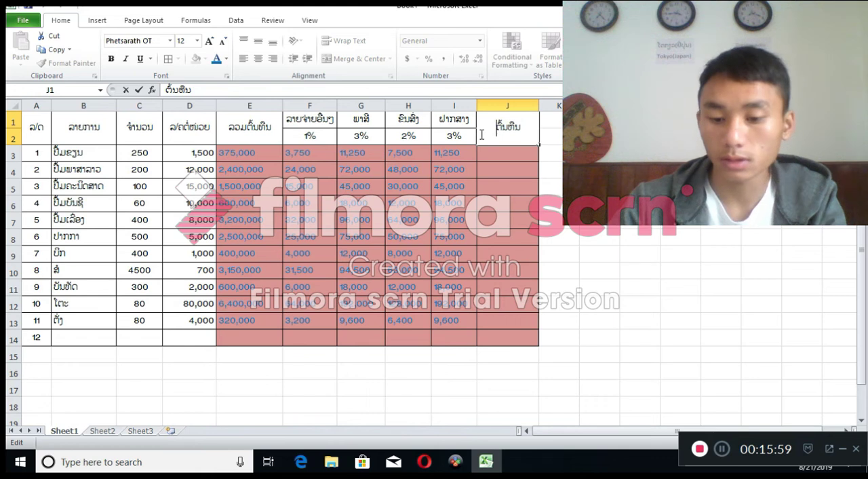
pyautogui.press('shift')
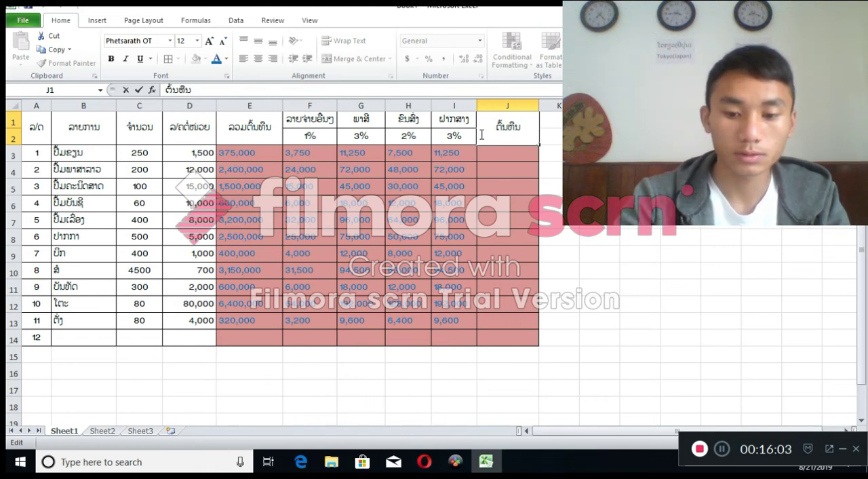
pyautogui.write('ລວ')
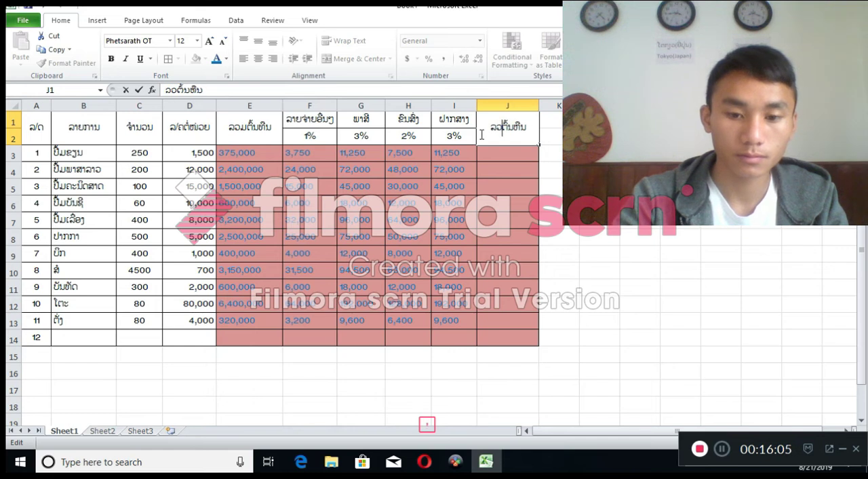
pyautogui.write('ມ')
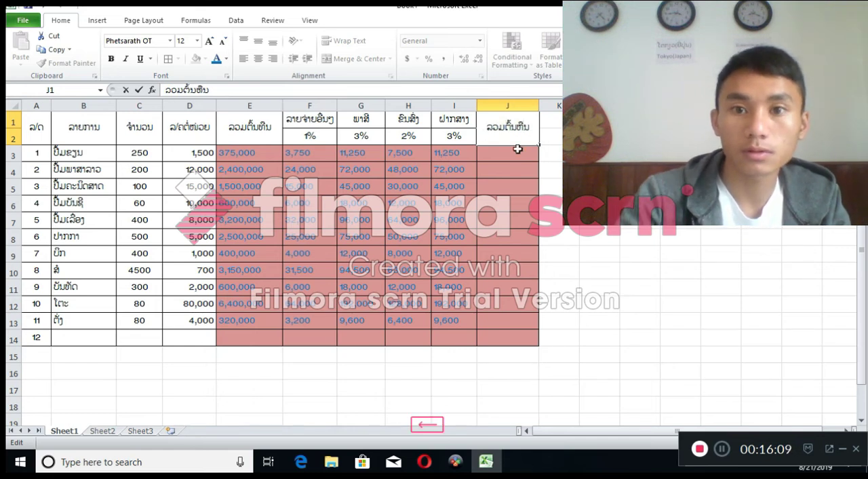
pyautogui.press('BackSpace')
pyautogui.press('BackSpace')
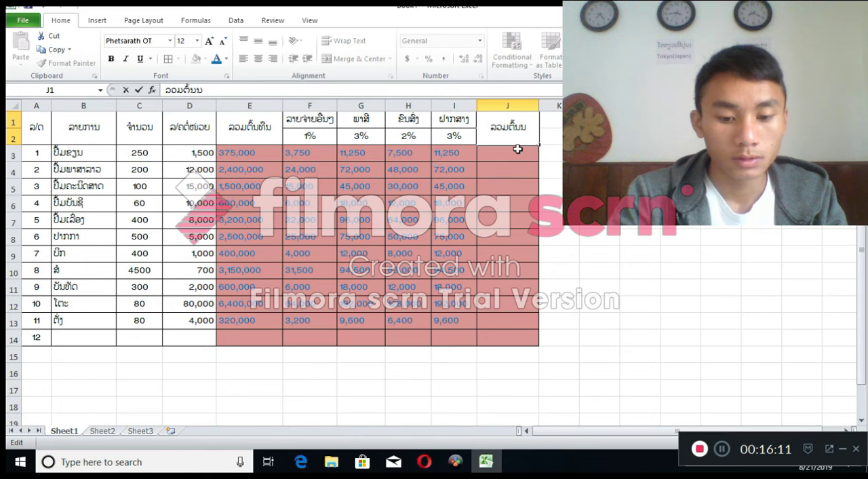
pyautogui.write('ທຶ')
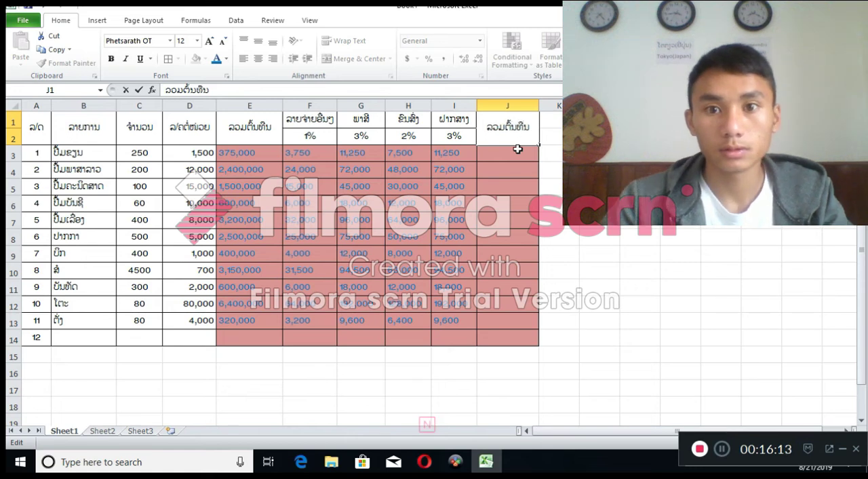
pyautogui.click(639, 170)
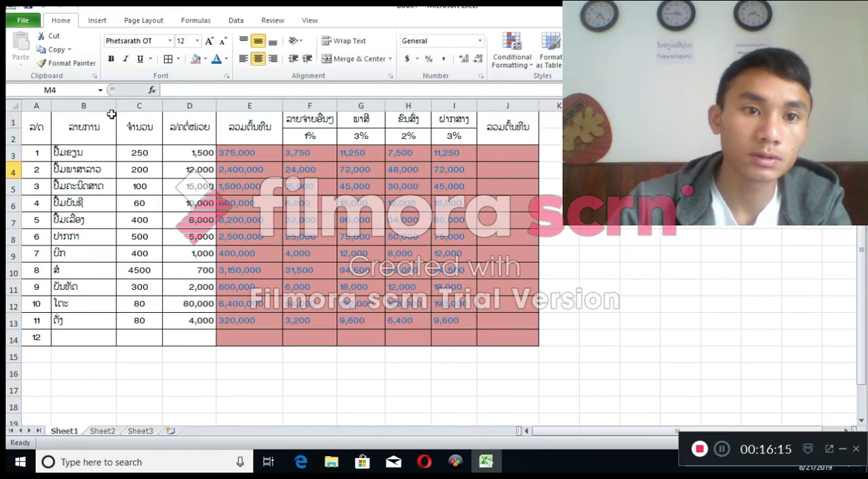
# Examine the first item's name, quantity and unit price in row 3 and the total cost formula in E3
pyautogui.click(514, 152)
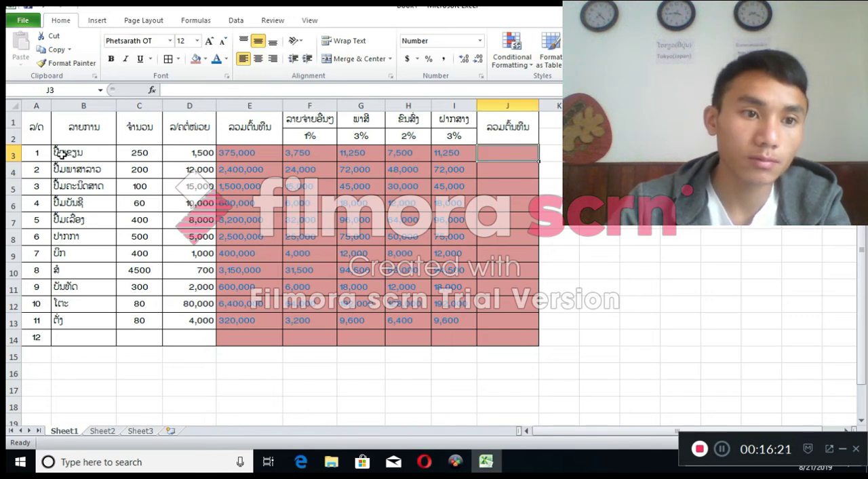
pyautogui.click(107, 155)
pyautogui.click(133, 154)
pyautogui.click(193, 155)
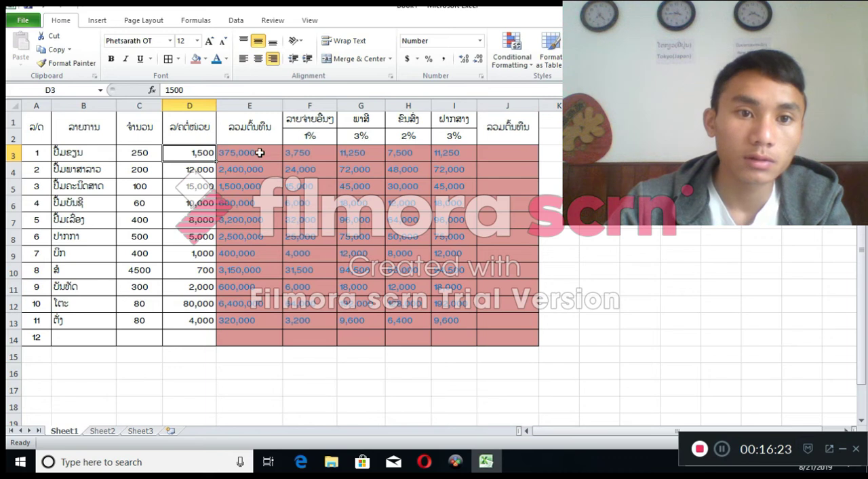
pyautogui.click(259, 153)
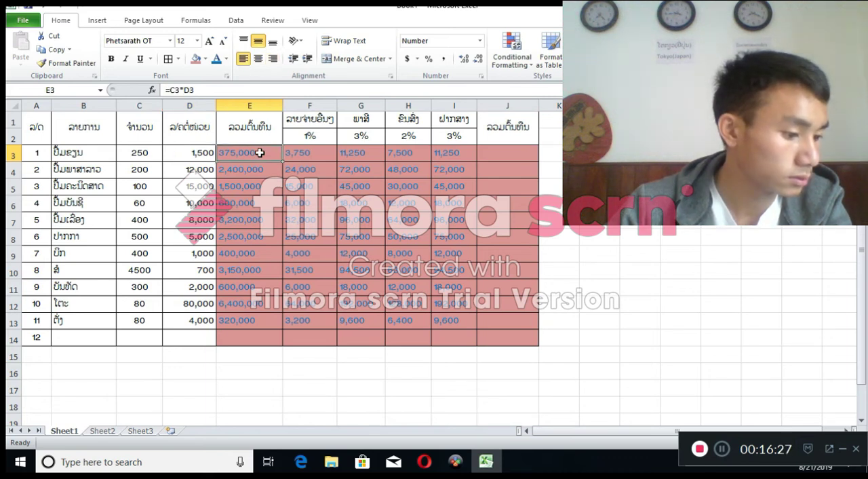
pyautogui.click(266, 131)
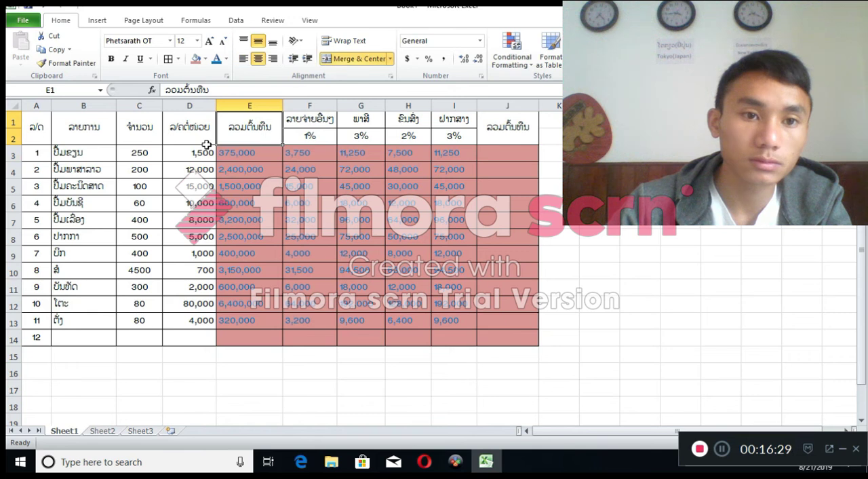
pyautogui.click(144, 155)
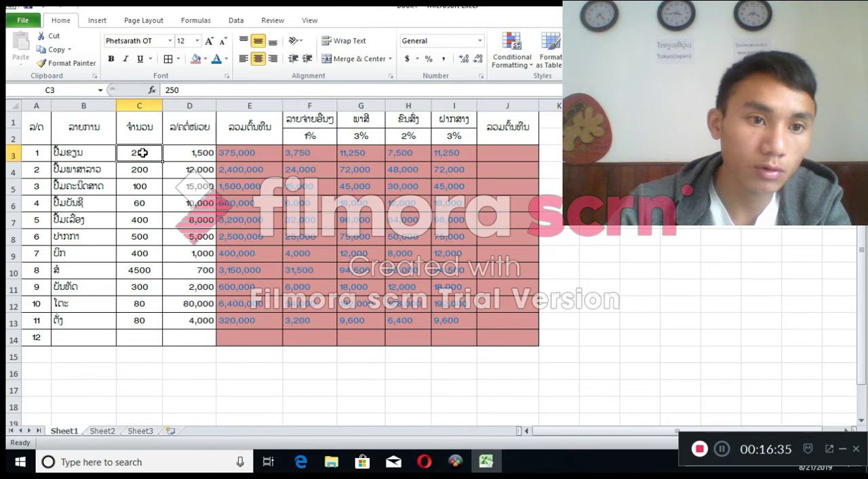
pyautogui.click(278, 156)
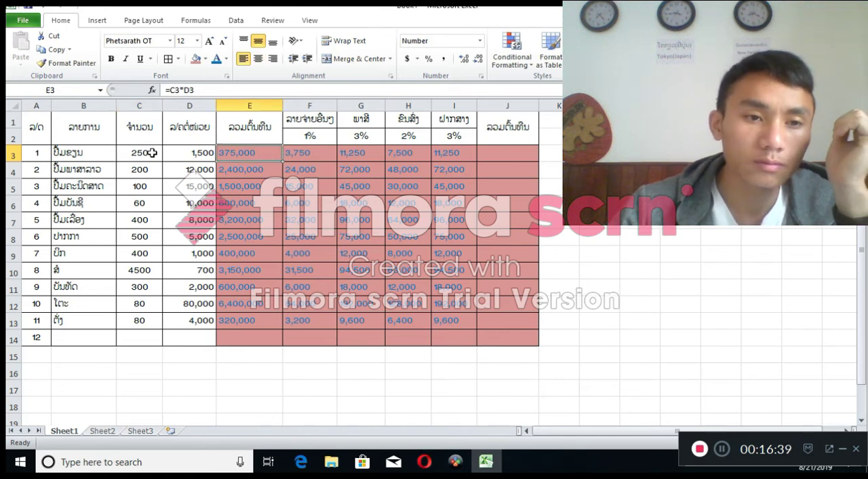
# Examine the first item's quantity, unit price and total cost formula, plus its percentage-based expense formulas across row 3
pyautogui.click(152, 152)
pyautogui.click(251, 156)
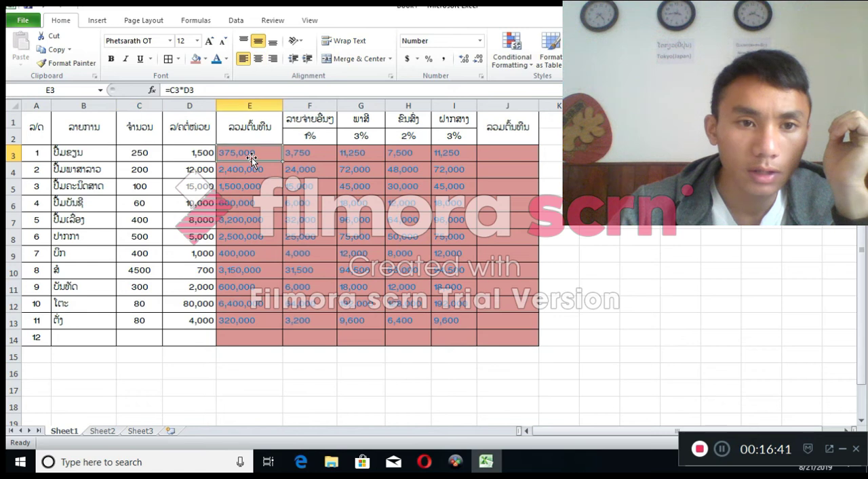
pyautogui.click(193, 154)
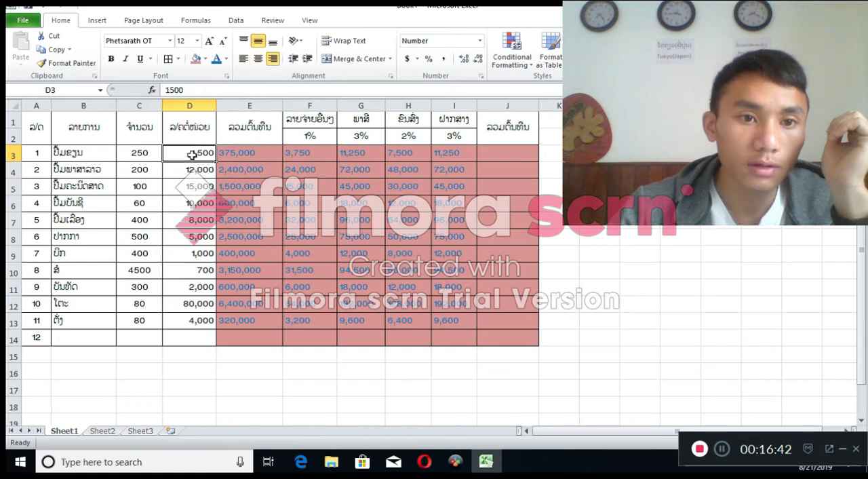
pyautogui.click(248, 151)
pyautogui.doubleClick(249, 152)
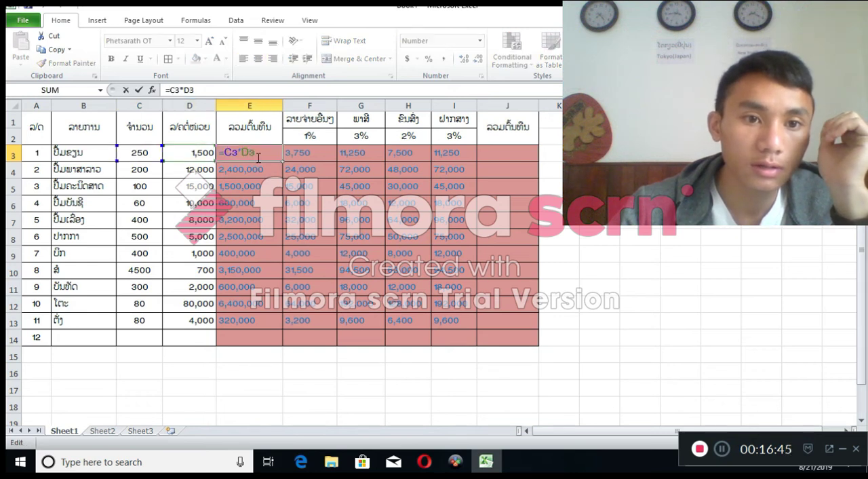
pyautogui.press('Return')
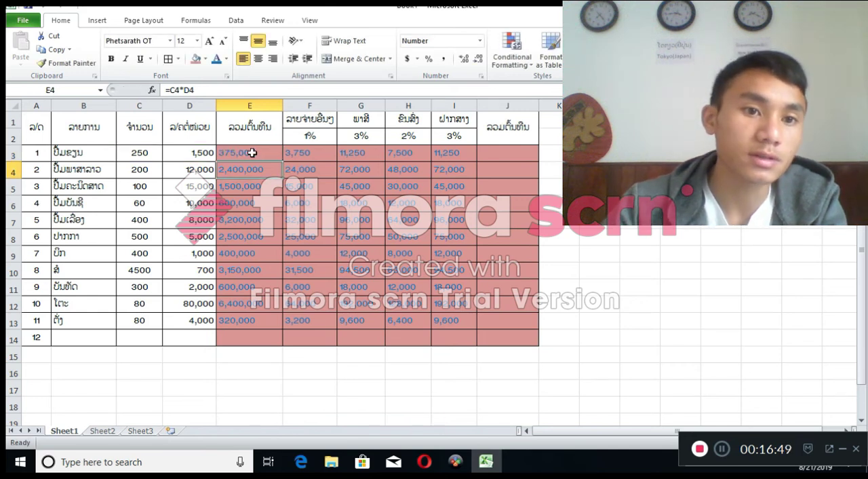
pyautogui.click(312, 155)
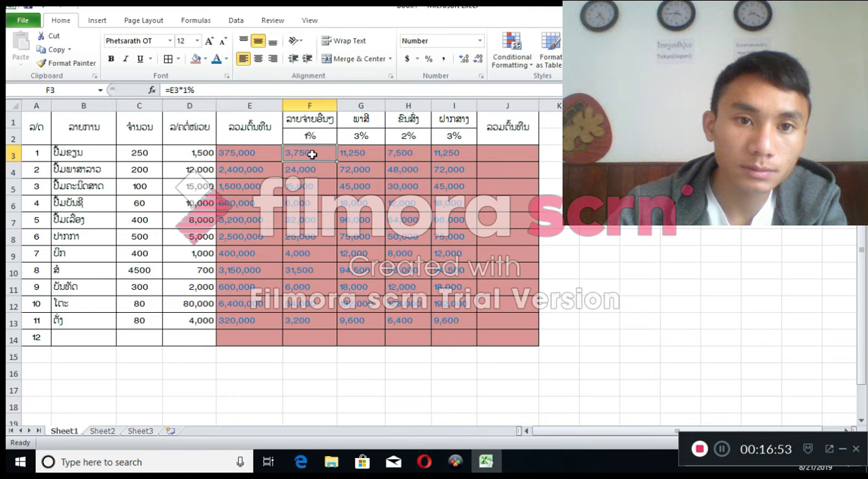
pyautogui.click(381, 151)
pyautogui.click(408, 154)
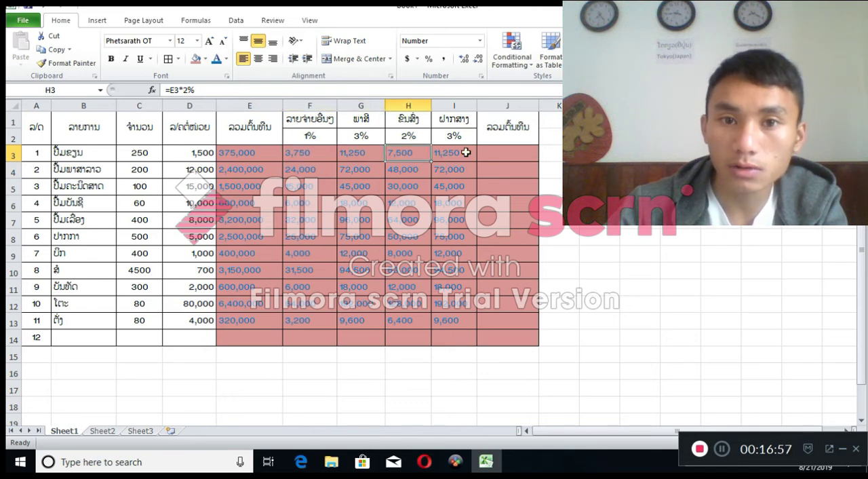
pyautogui.click(466, 152)
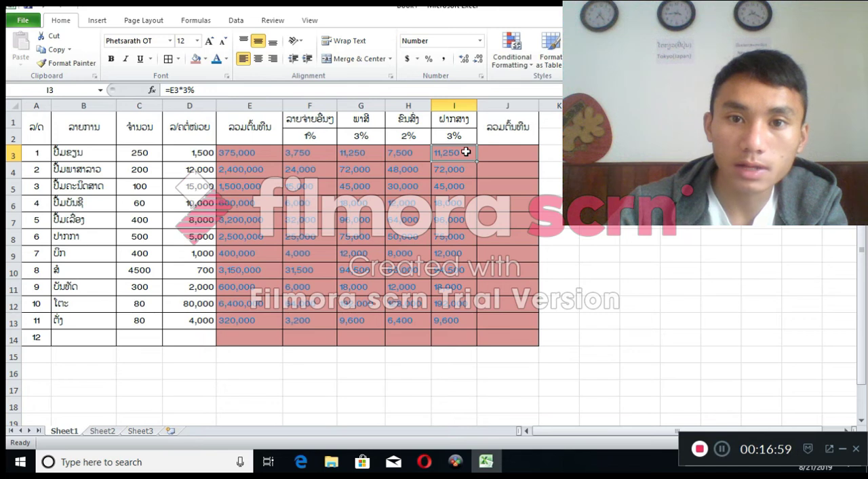
# Enter the formula =SUM(E3:I3) in J3 to total the first item's cost and its expenses
pyautogui.click(513, 152)
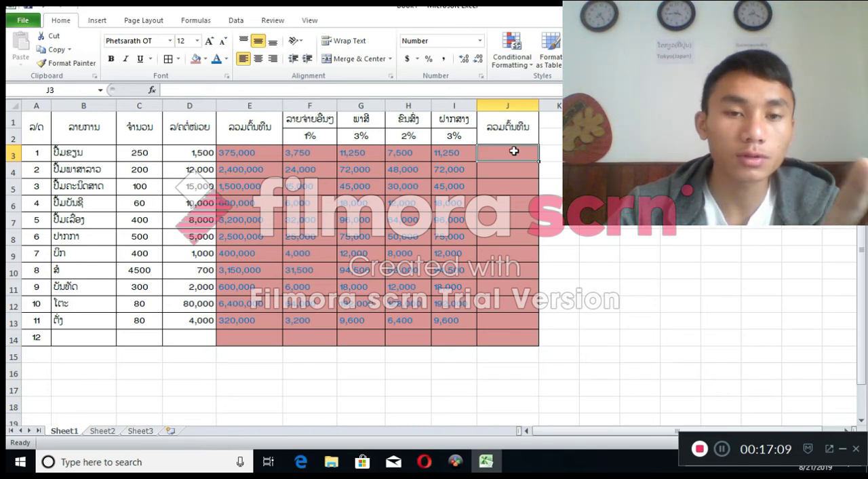
pyautogui.write('ໍ')
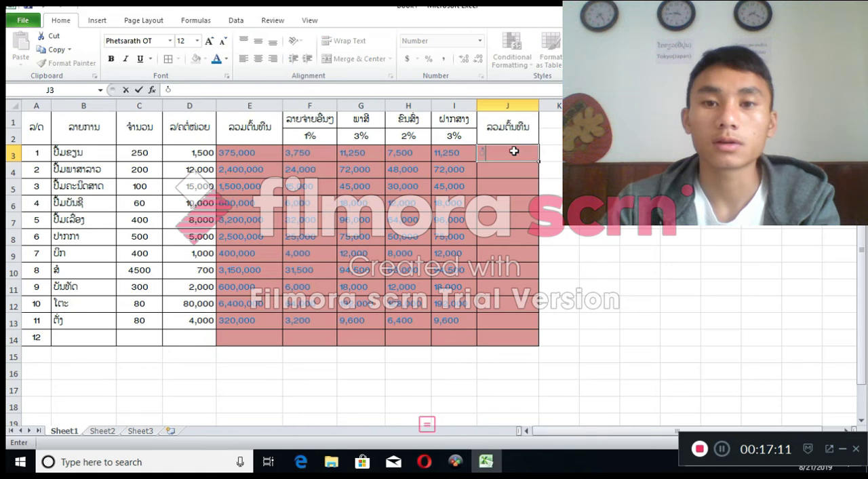
pyautogui.press('BackSpace')
pyautogui.press('shift')
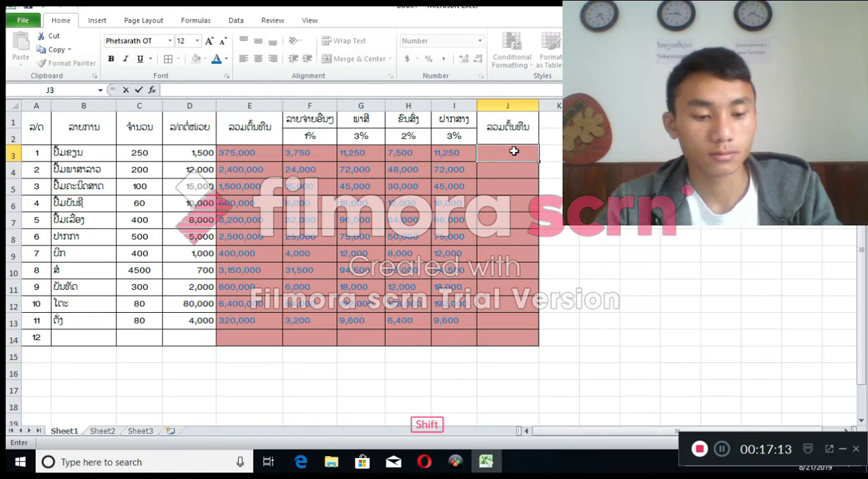
pyautogui.write('=')
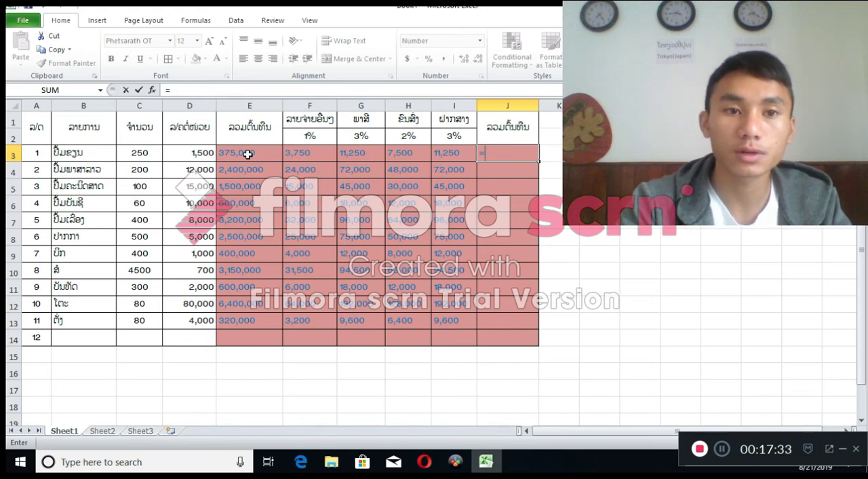
pyautogui.write('sum')
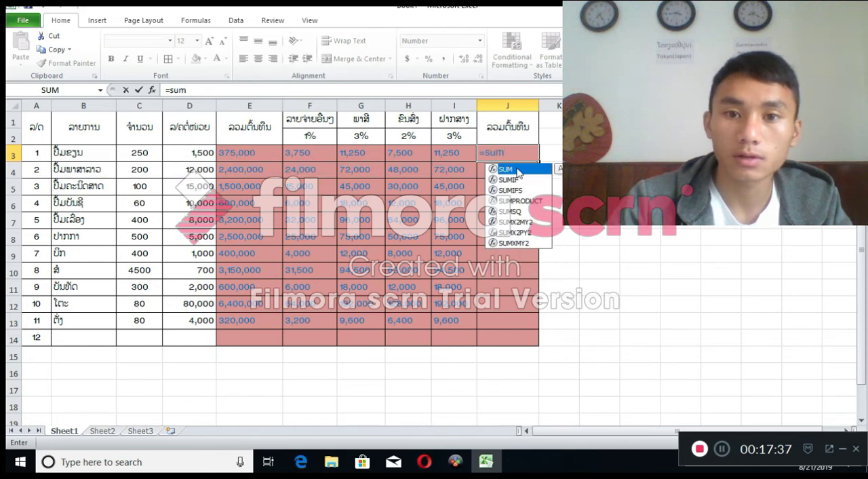
pyautogui.doubleClick(518, 168)
pyautogui.moveTo(252, 153); pyautogui.dragTo(452, 153)
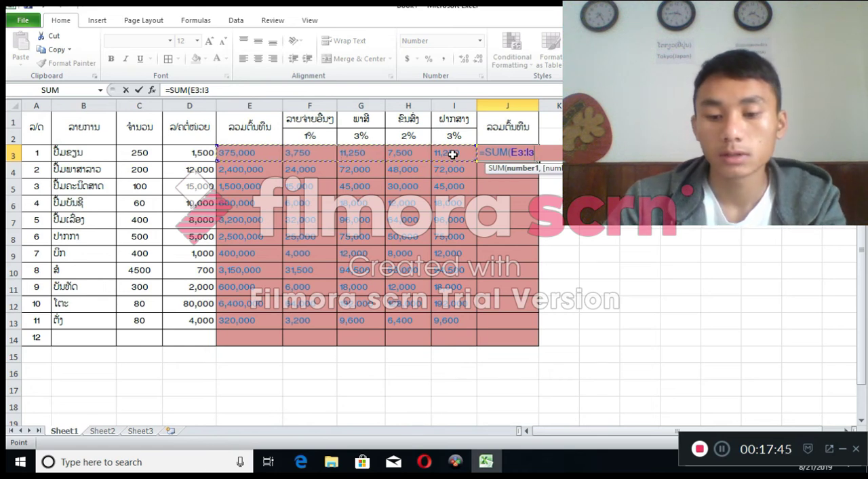
pyautogui.press('Return')
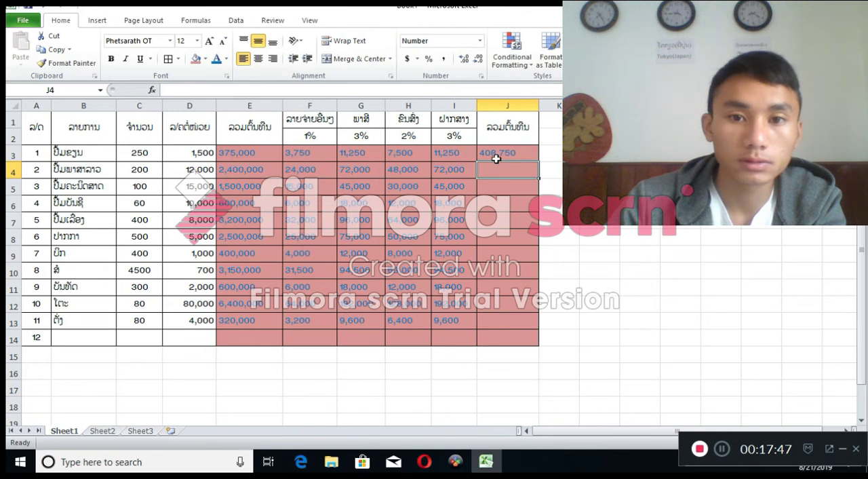
# Check the SUM formula in J3 against each source cell from E3 to I3
pyautogui.click(501, 155)
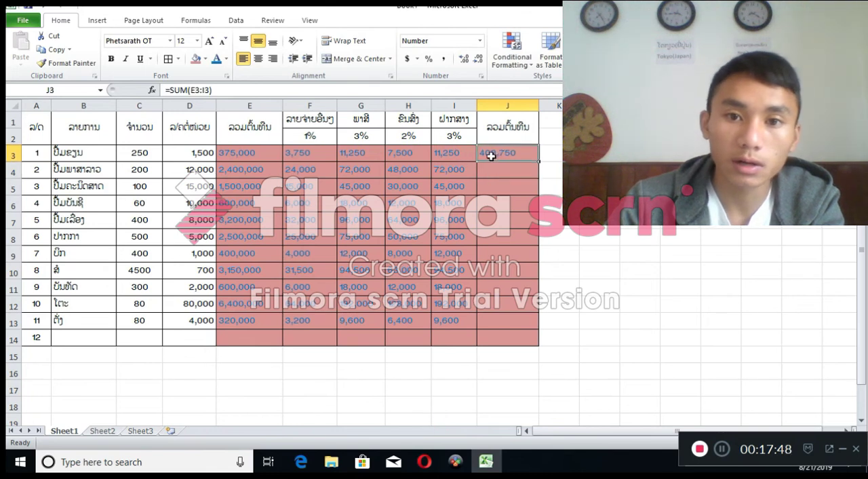
pyautogui.click(247, 151)
pyautogui.click(292, 153)
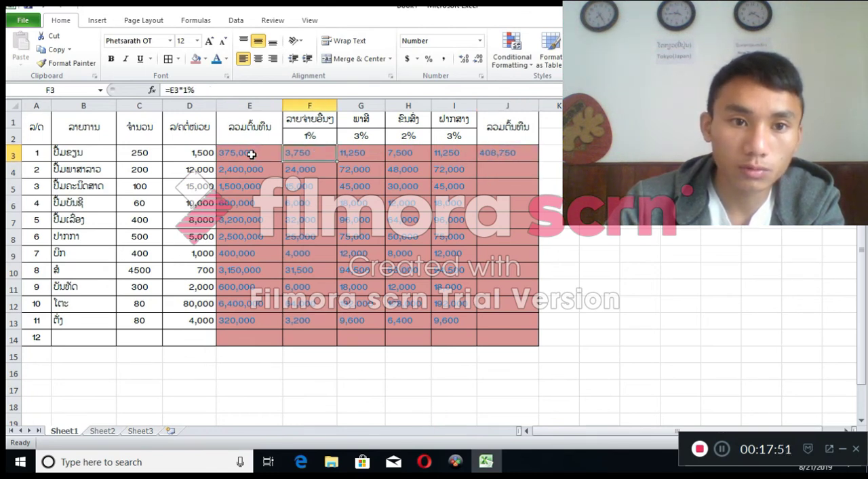
pyautogui.click(252, 155)
pyautogui.click(301, 155)
pyautogui.click(359, 155)
pyautogui.click(407, 156)
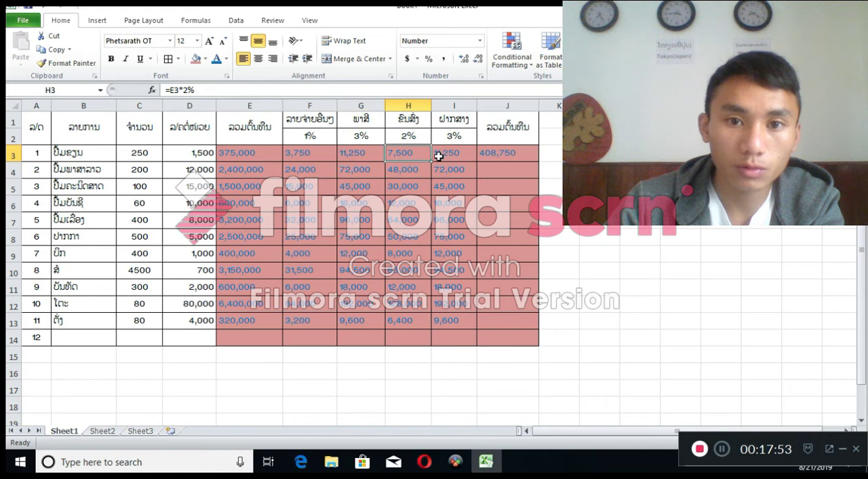
pyautogui.click(438, 156)
# Fill the total formula in J3 down to J13 for the remaining items
pyautogui.click(493, 154)
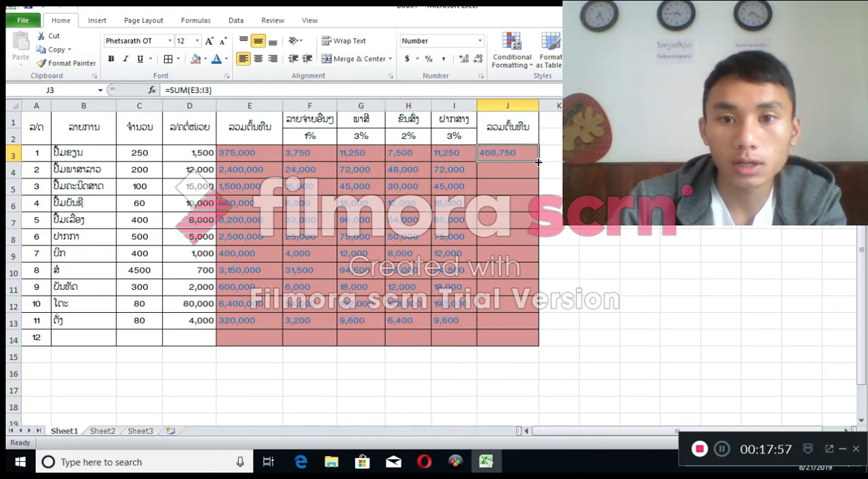
pyautogui.moveTo(539, 162); pyautogui.dragTo(539, 325)
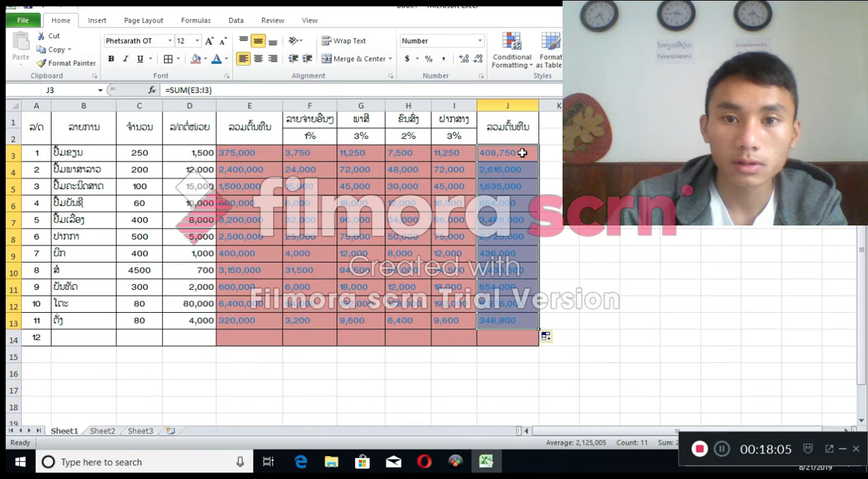
pyautogui.click(522, 153)
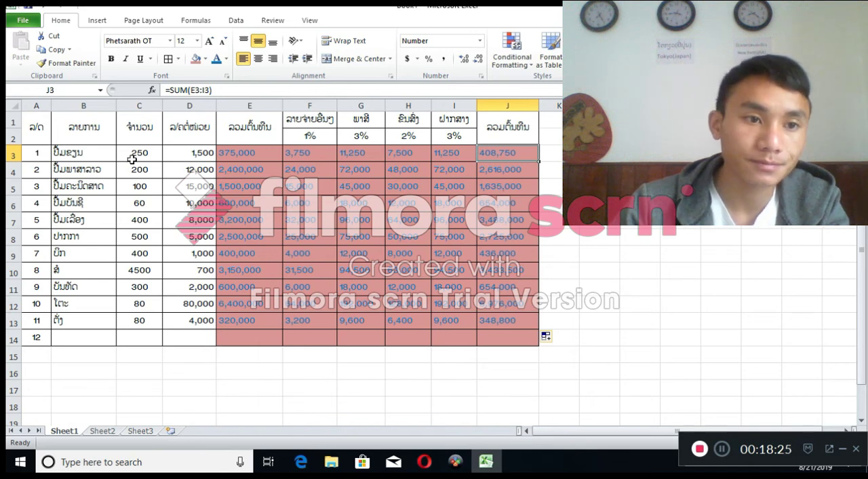
# Review the item names in column B, the quantities in column C and the unit prices in column D
pyautogui.click(90, 128)
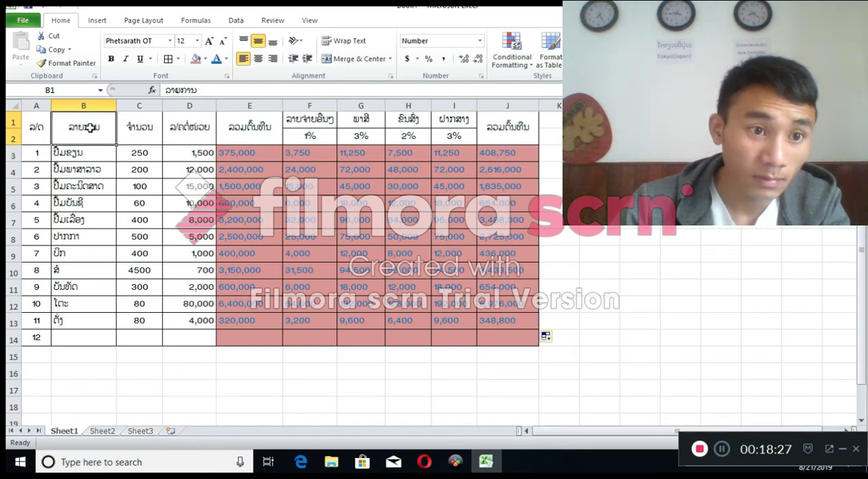
pyautogui.click(79, 168)
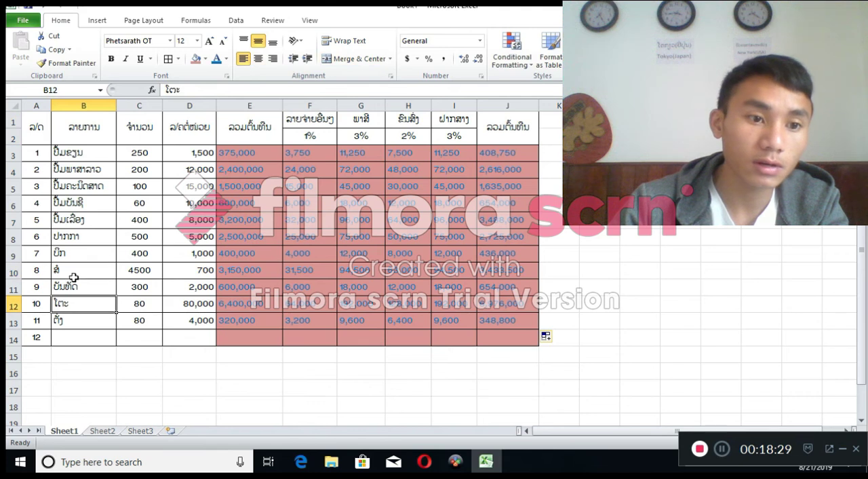
pyautogui.click(141, 153)
pyautogui.click(147, 170)
pyautogui.click(150, 188)
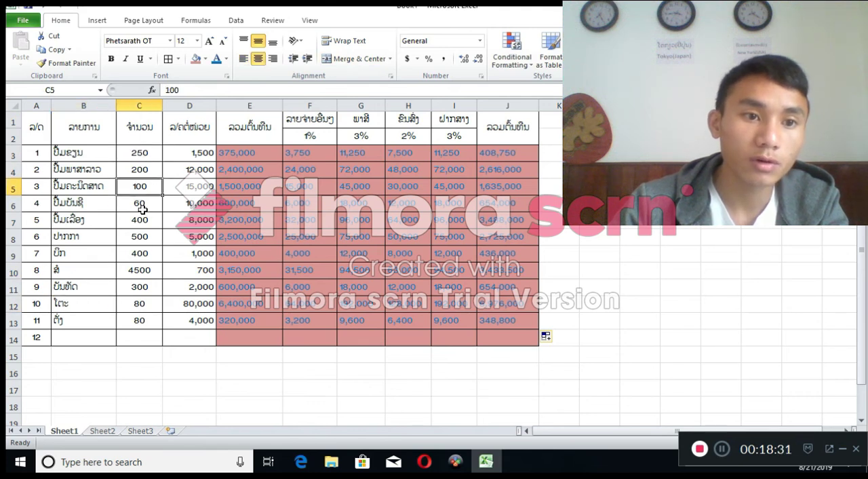
pyautogui.click(141, 206)
pyautogui.click(138, 236)
pyautogui.click(139, 270)
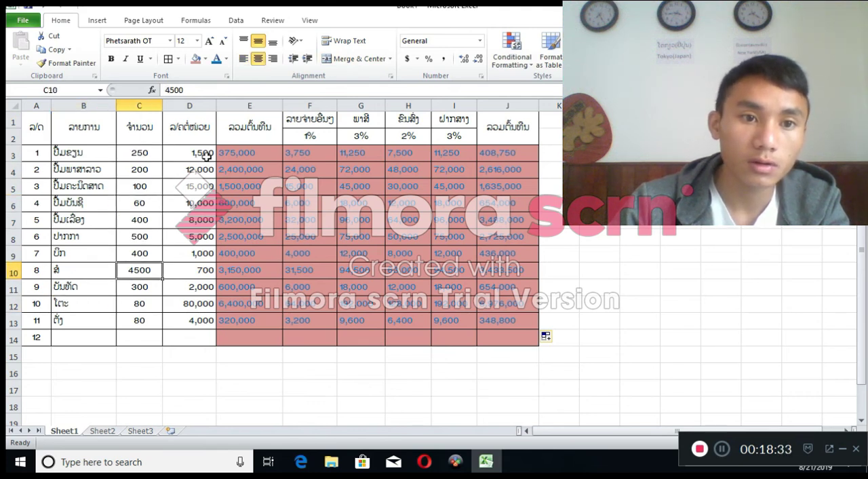
pyautogui.click(206, 156)
pyautogui.click(205, 172)
pyautogui.click(204, 205)
pyautogui.click(198, 252)
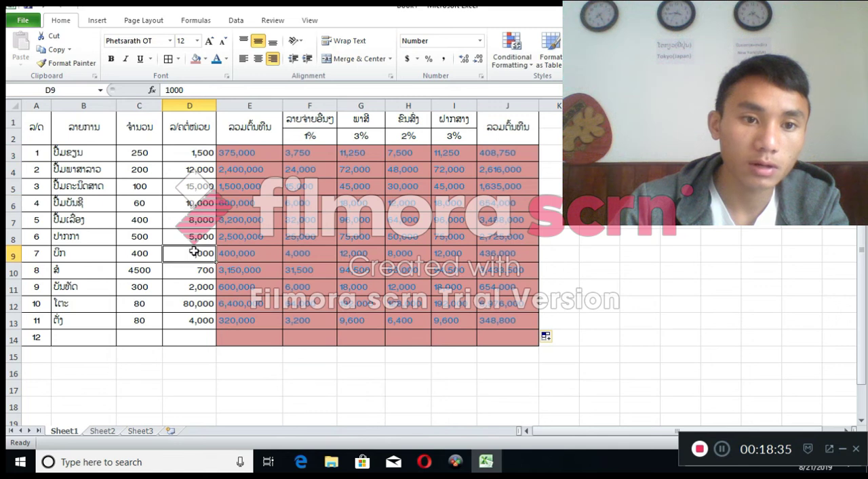
# Go through the first item's row from its quantity in C3 to the final total formula in J3
pyautogui.click(136, 157)
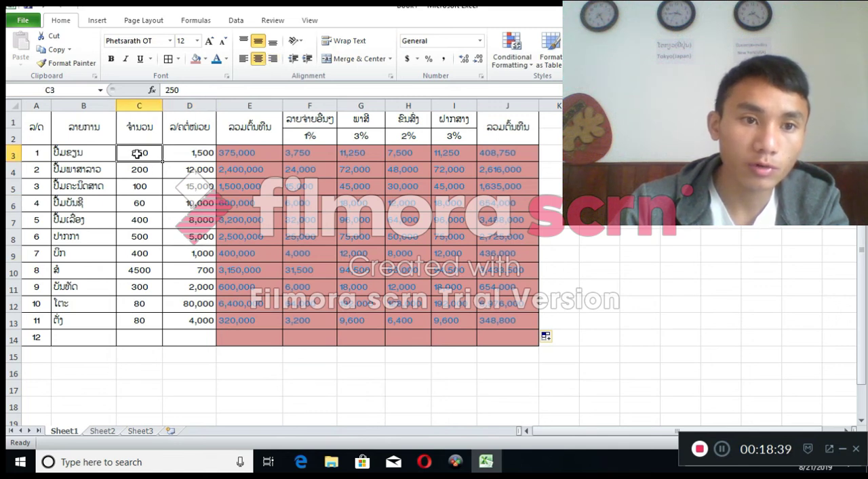
pyautogui.click(203, 154)
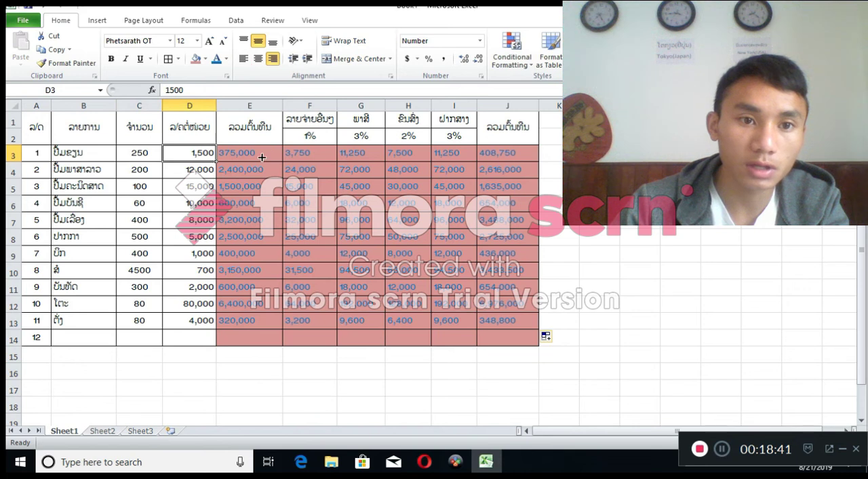
pyautogui.click(261, 156)
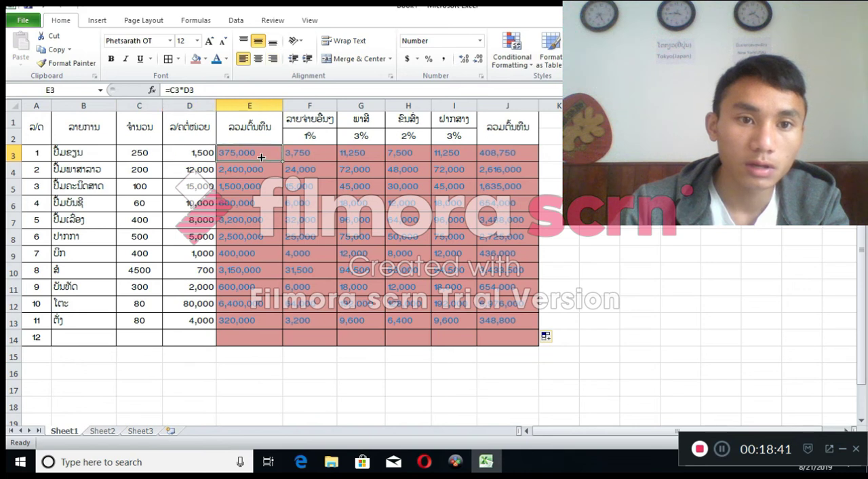
pyautogui.click(301, 156)
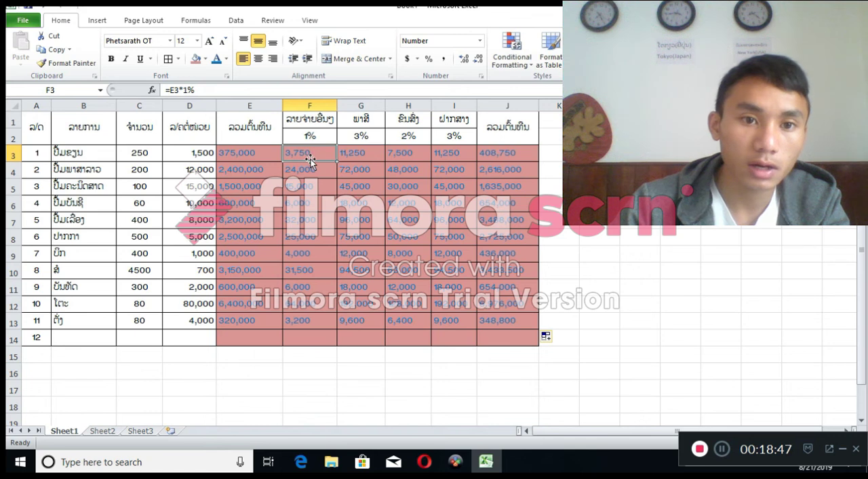
pyautogui.click(370, 154)
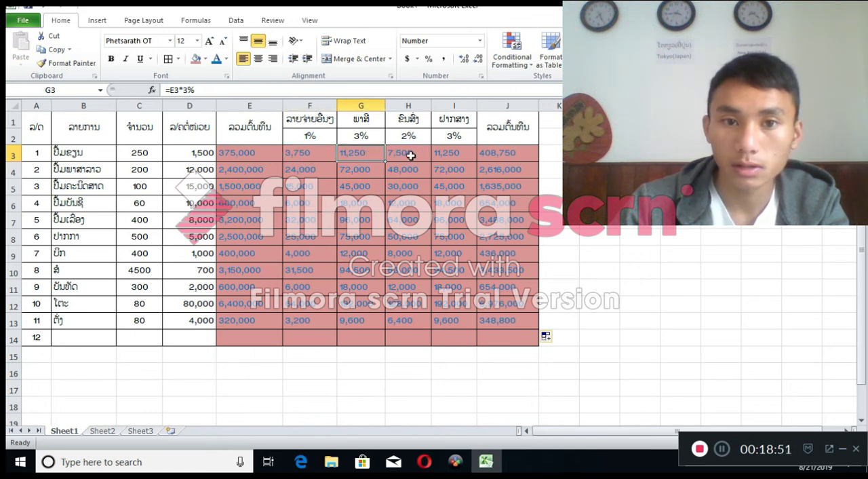
pyautogui.click(411, 155)
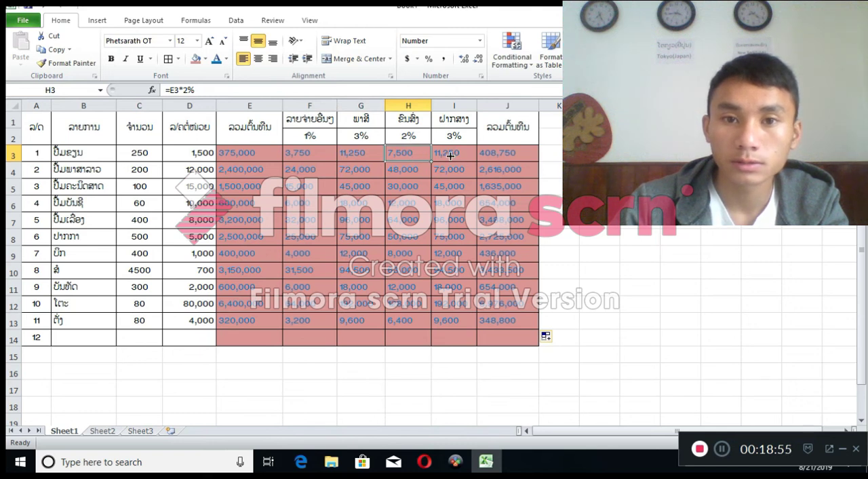
pyautogui.click(450, 155)
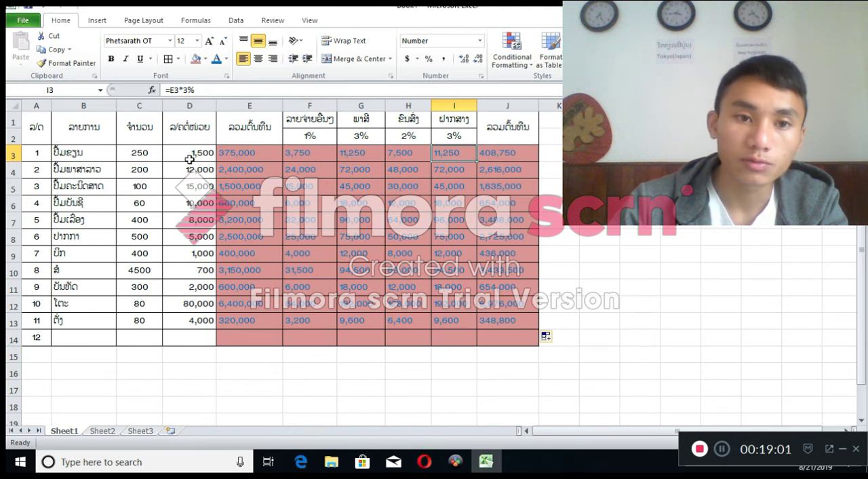
pyautogui.click(519, 154)
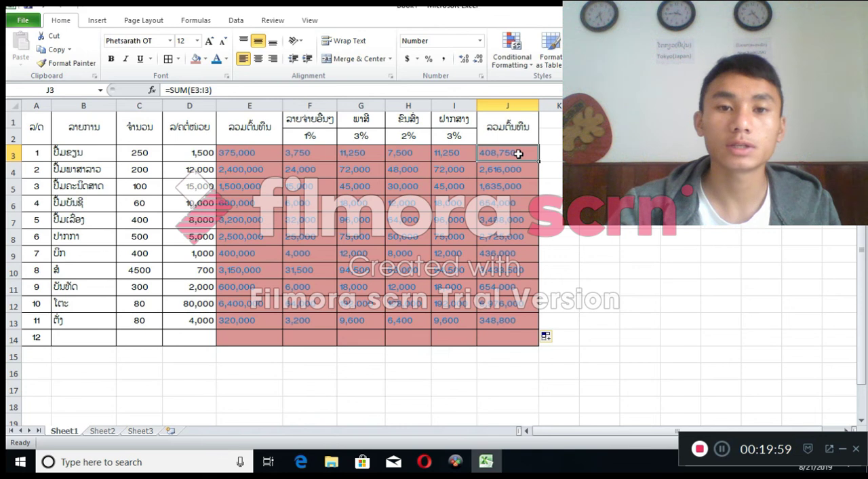
pyautogui.doubleClick(72, 433)
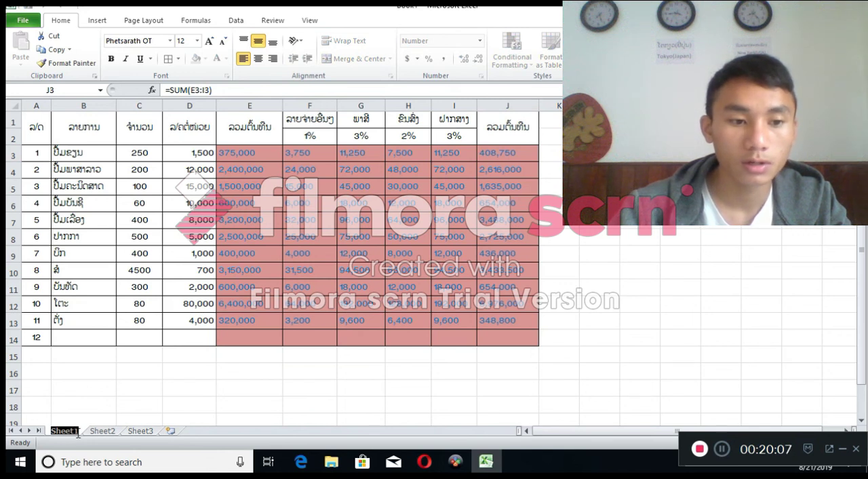
pyautogui.click(78, 432)
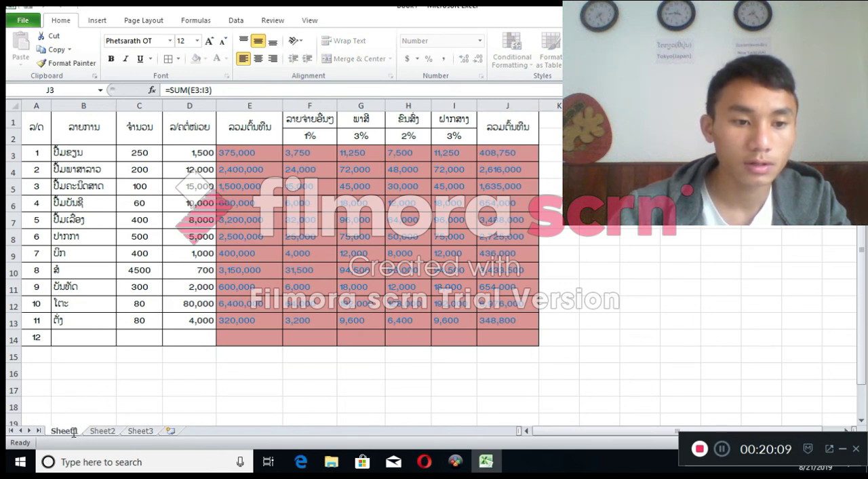
pyautogui.click(117, 432)
pyautogui.click(141, 433)
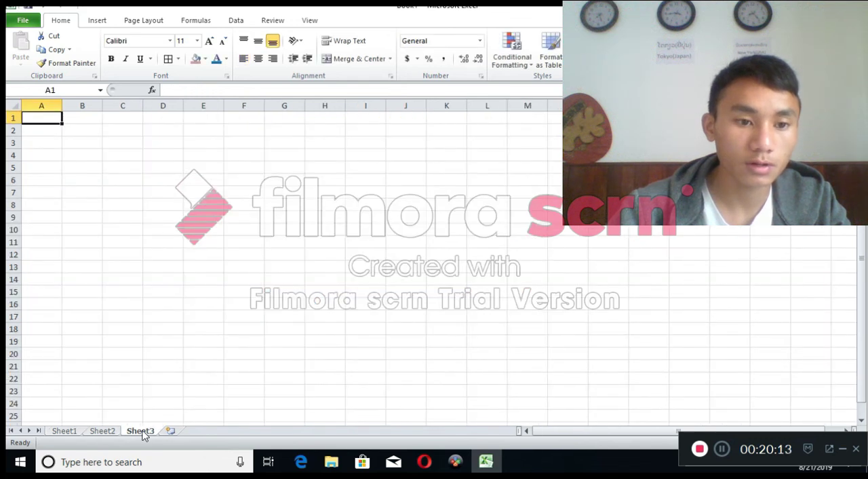
pyautogui.click(117, 432)
pyautogui.doubleClick(72, 432)
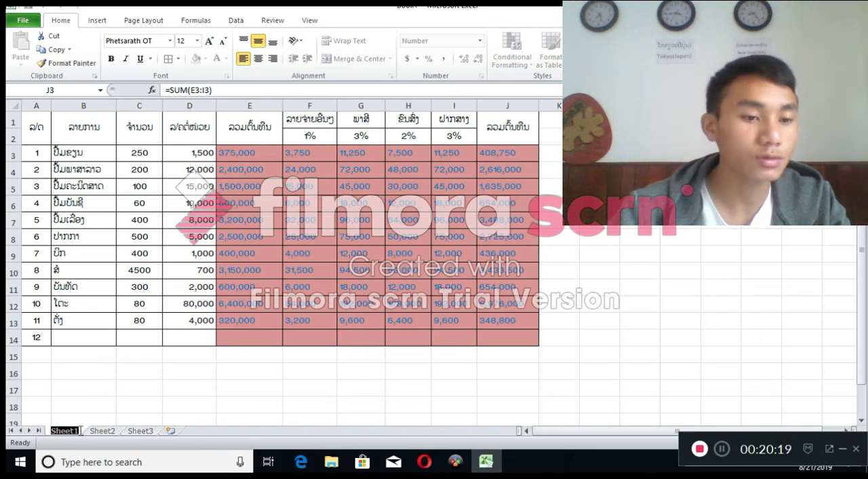
pyautogui.click(150, 417)
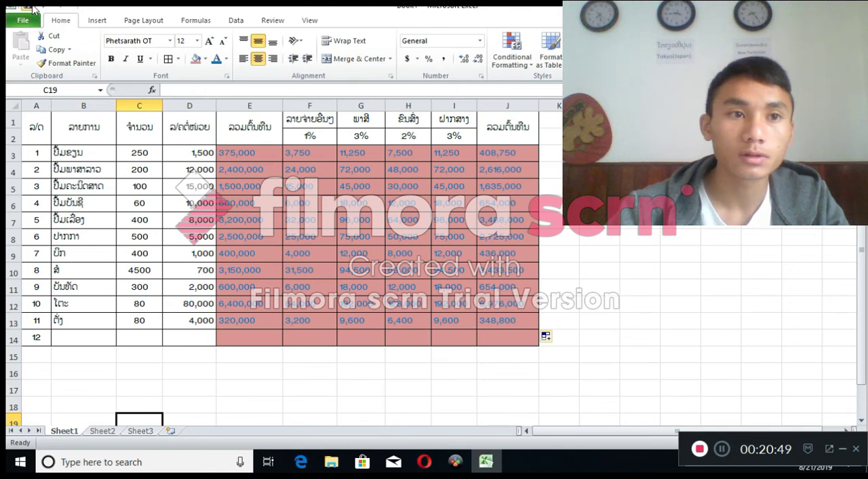
# Save the workbook
pyautogui.click(33, 7)
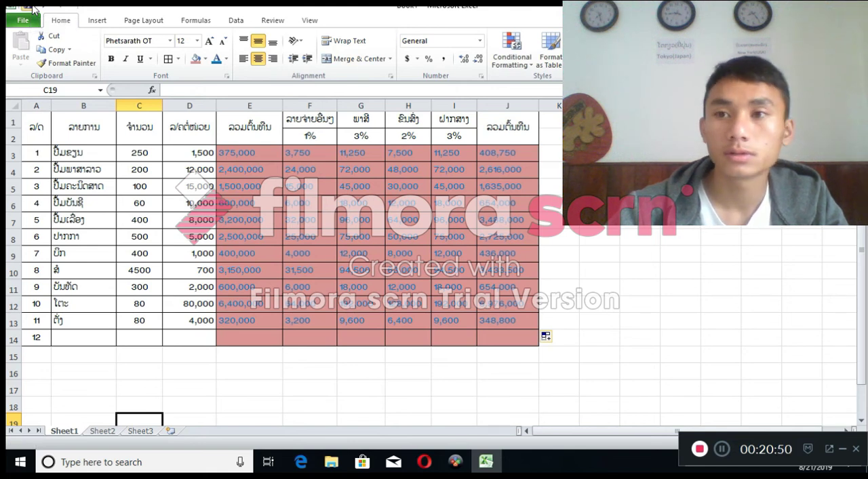